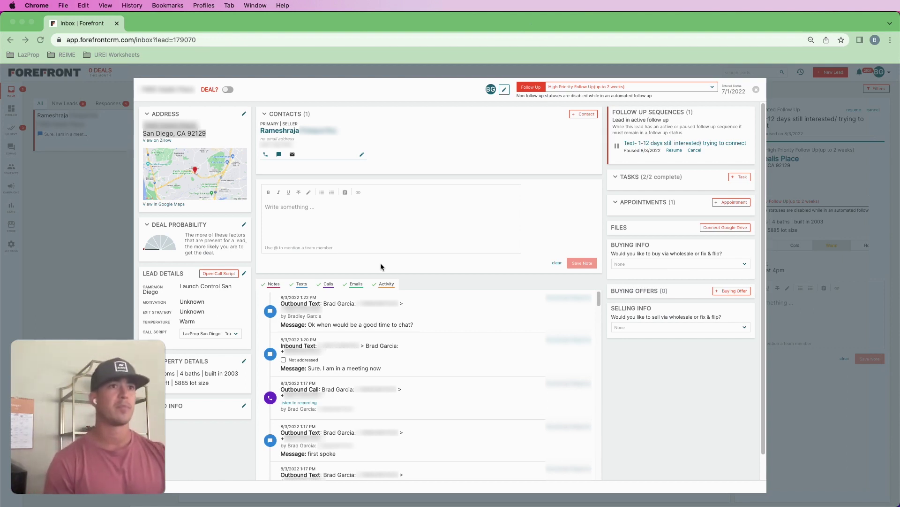
Copy the lead's San Diego property address from the CRM Address panel and switch to Privy.
{"action": "left_click_drag", "start_coordinate": [384, 265], "coordinate": [272, 259]}
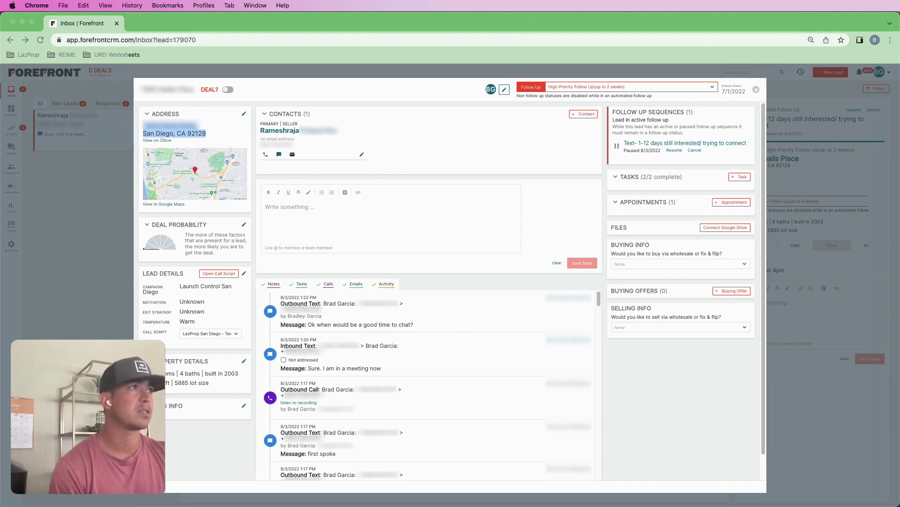
{"action": "key", "text": "super+grave"}
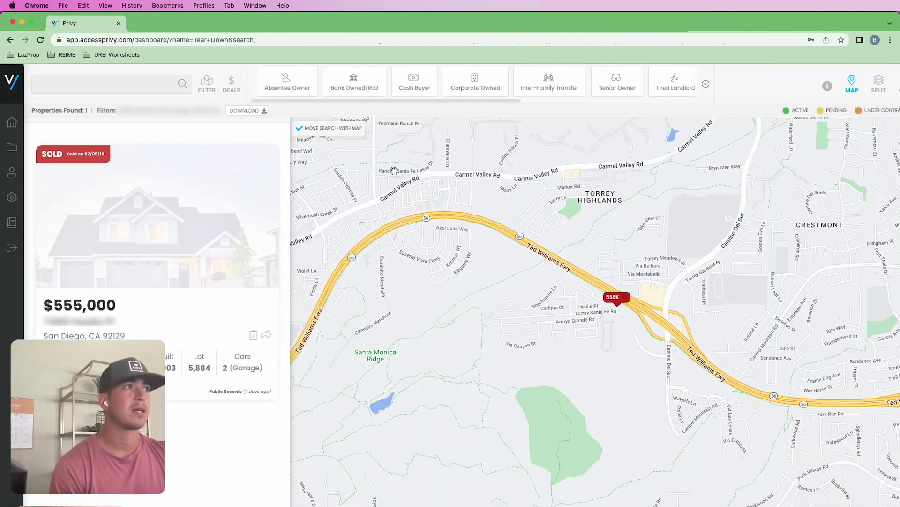
Paste the lead's address into Privy's search and open the San Diego, CA 92129 property.
{"action": "right_click", "coordinate": [56, 85]}
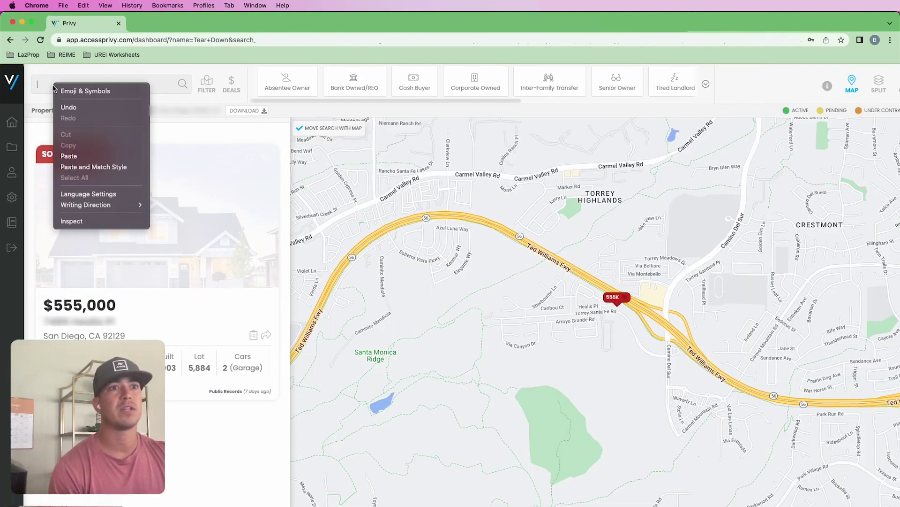
{"action": "left_click", "coordinate": [114, 157]}
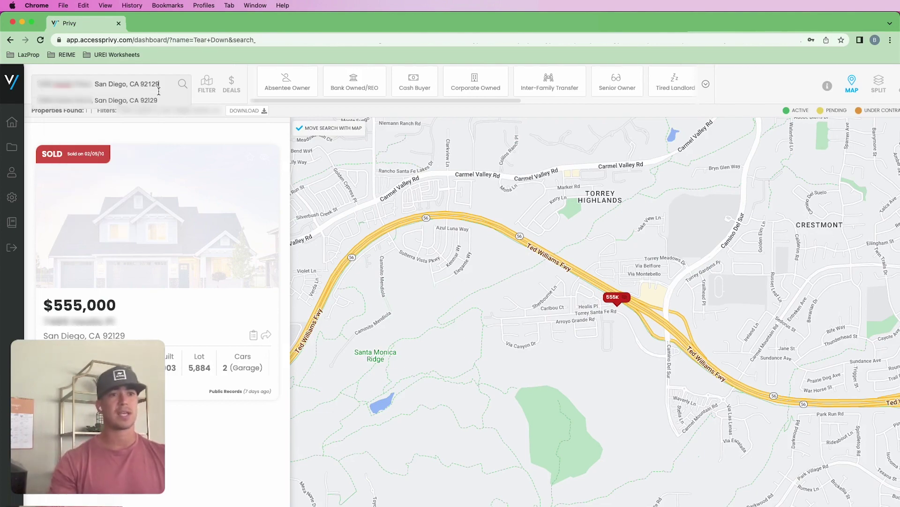
{"action": "left_click", "coordinate": [186, 88]}
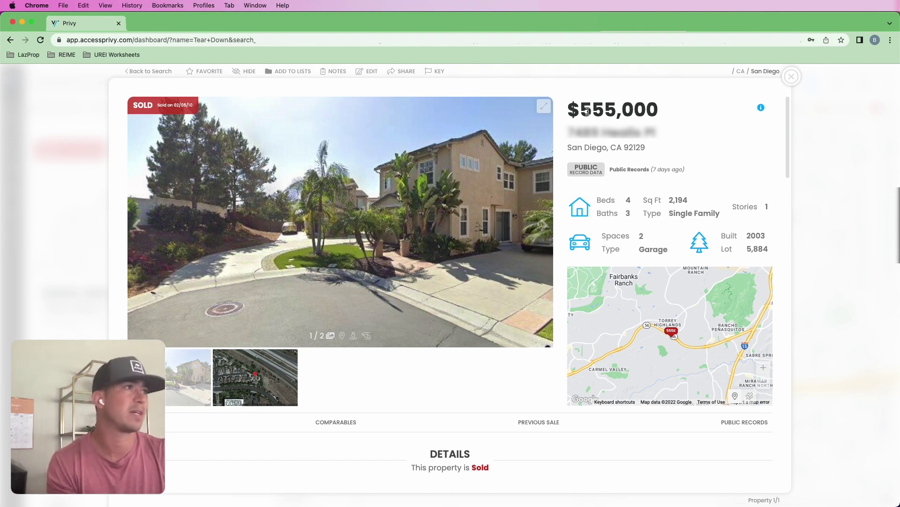
Open the property's Comparables and list the three MLS rental comps ($3,595, $5,700, $7,000).
{"action": "left_click_drag", "start_coordinate": [677, 122], "coordinate": [581, 113]}
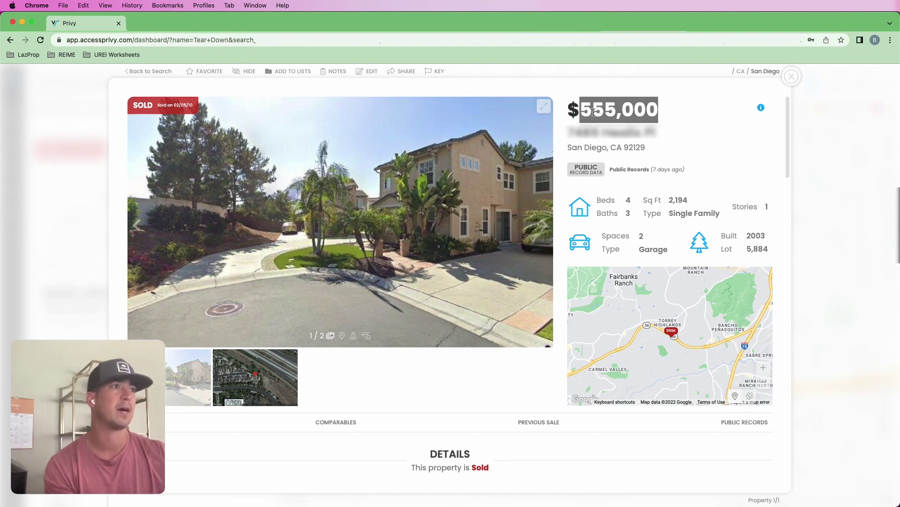
{"action": "left_click", "coordinate": [676, 111]}
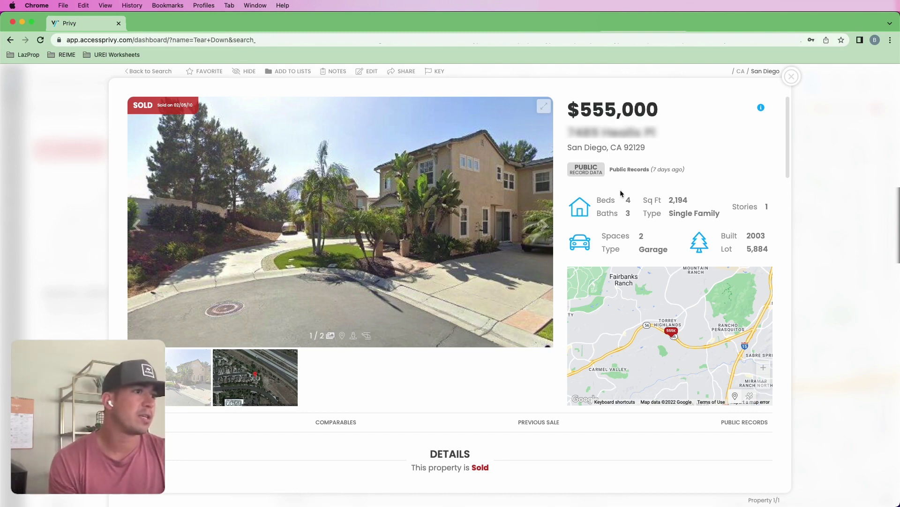
{"action": "left_click", "coordinate": [581, 273]}
{"action": "scroll", "coordinate": [784, 283], "scroll_direction": "up", "scroll_amount": 1}
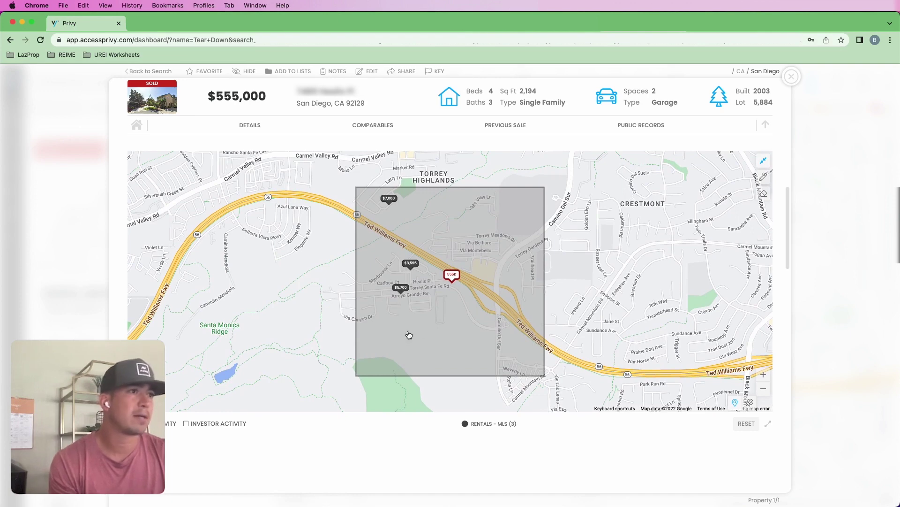
{"action": "scroll", "coordinate": [413, 323], "scroll_direction": "up", "scroll_amount": 1}
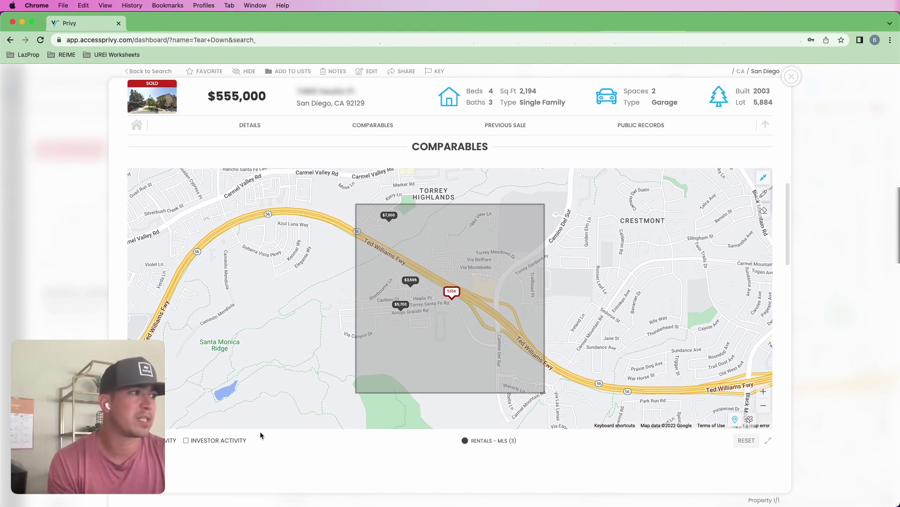
{"action": "scroll", "coordinate": [260, 431], "scroll_direction": "down", "scroll_amount": 3}
{"action": "left_click", "coordinate": [489, 368]}
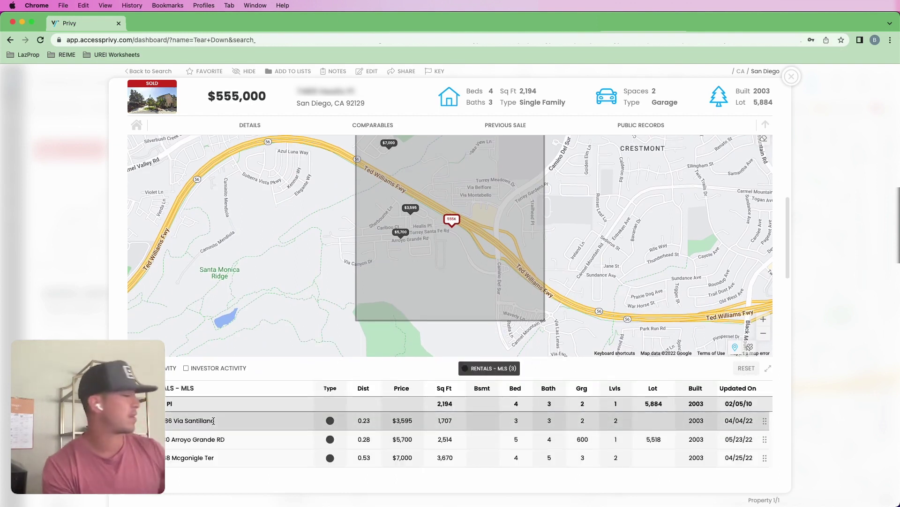
Toggle Investor Activity off to view all 11 sold comps, then back on to isolate the Sundance Av flip.
{"action": "left_click", "coordinate": [213, 368]}
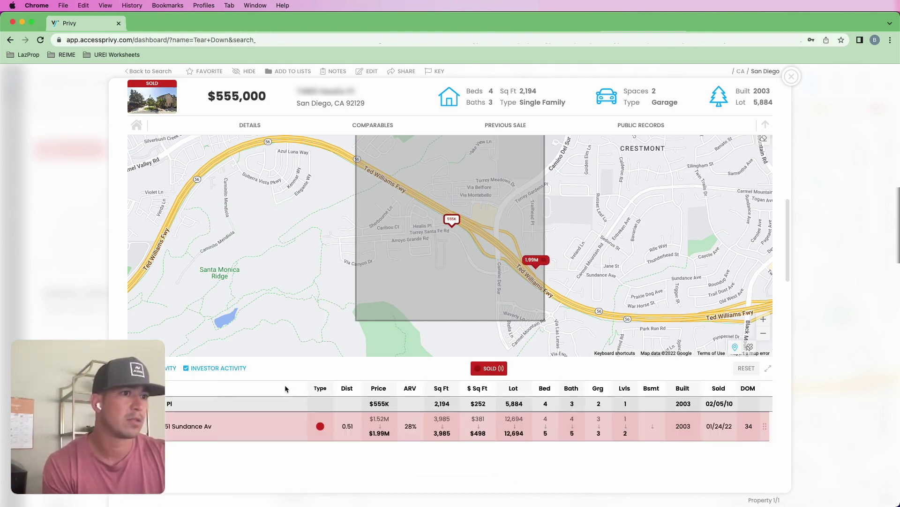
{"action": "scroll", "coordinate": [233, 348], "scroll_direction": "down", "scroll_amount": 1}
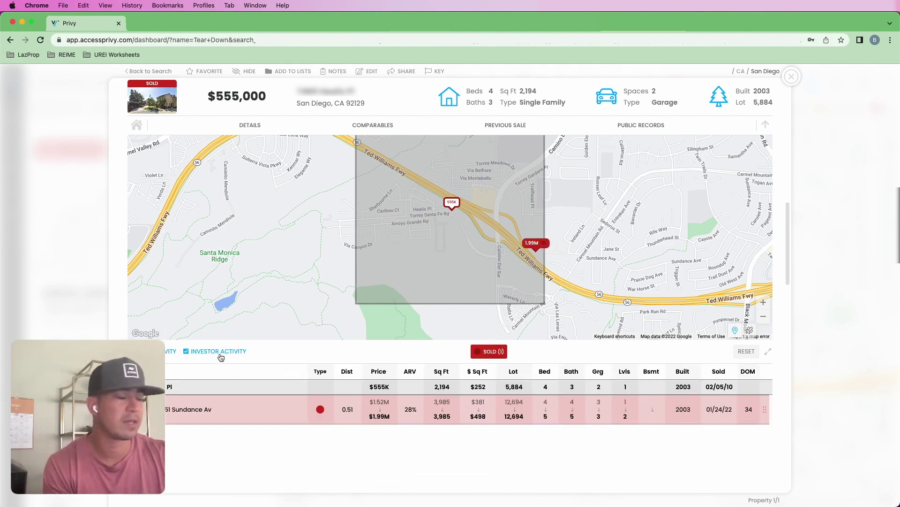
{"action": "left_click", "coordinate": [187, 352]}
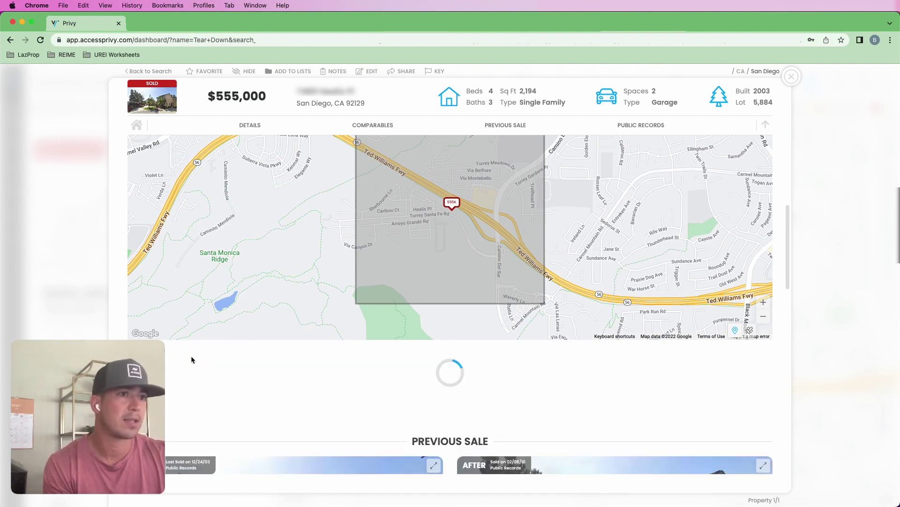
{"action": "scroll", "coordinate": [252, 363], "scroll_direction": "down", "scroll_amount": 1}
{"action": "scroll", "coordinate": [252, 363], "scroll_direction": "down", "scroll_amount": 3}
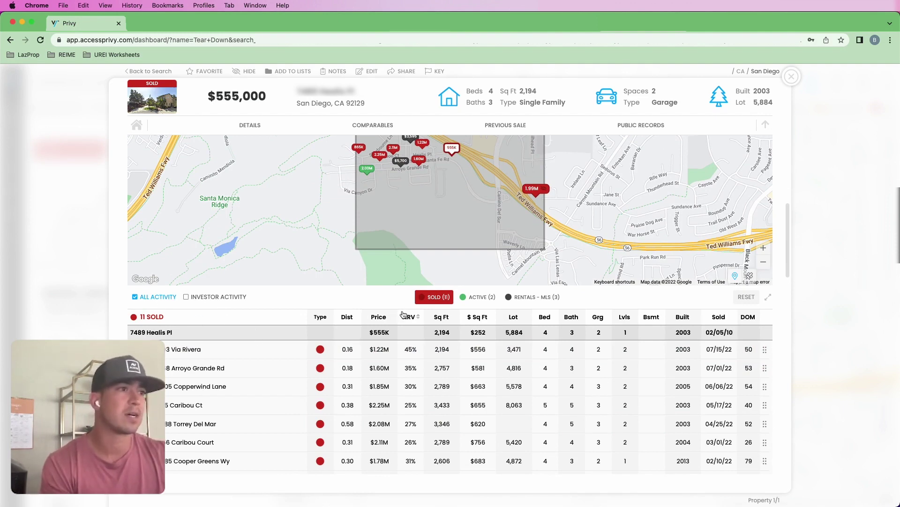
{"action": "left_click", "coordinate": [186, 297]}
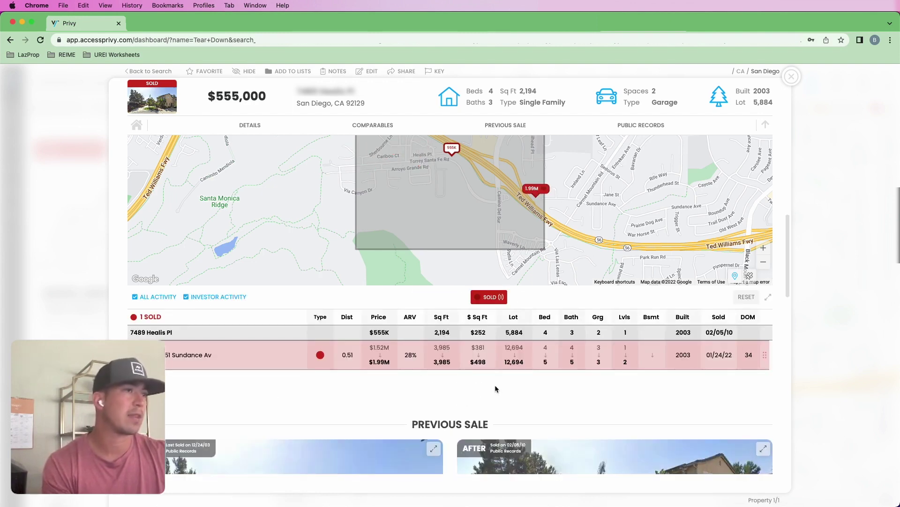
{"action": "scroll", "coordinate": [610, 393], "scroll_direction": "up", "scroll_amount": 1}
{"action": "scroll", "coordinate": [778, 400], "scroll_direction": "up", "scroll_amount": 3}
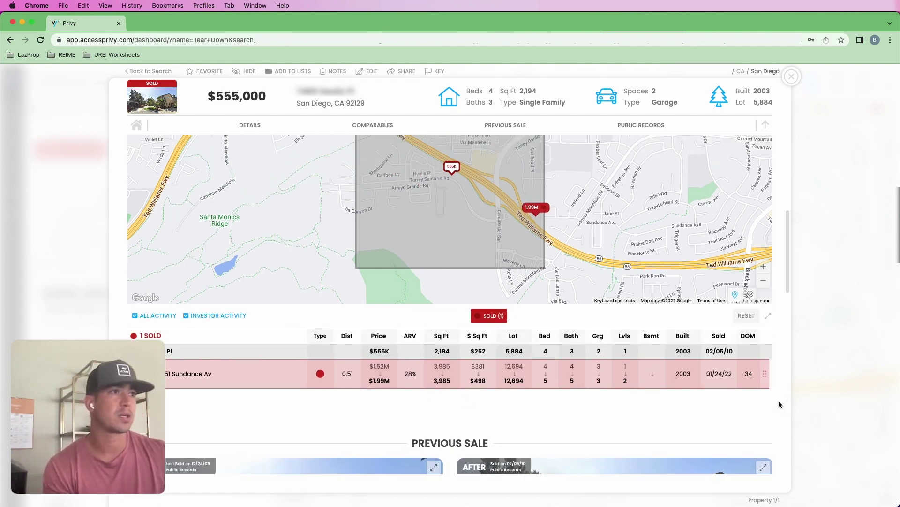
{"action": "scroll", "coordinate": [779, 400], "scroll_direction": "down", "scroll_amount": 1}
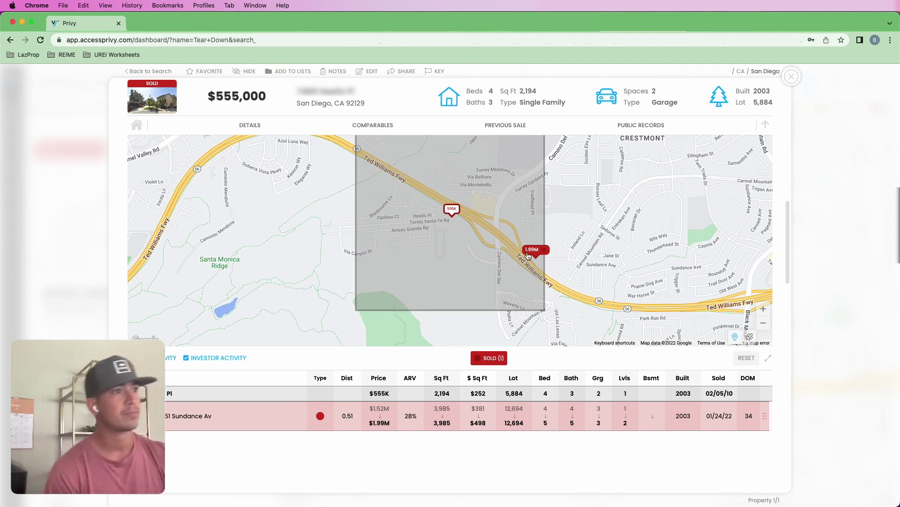
{"action": "scroll", "coordinate": [507, 254], "scroll_direction": "up", "scroll_amount": 1}
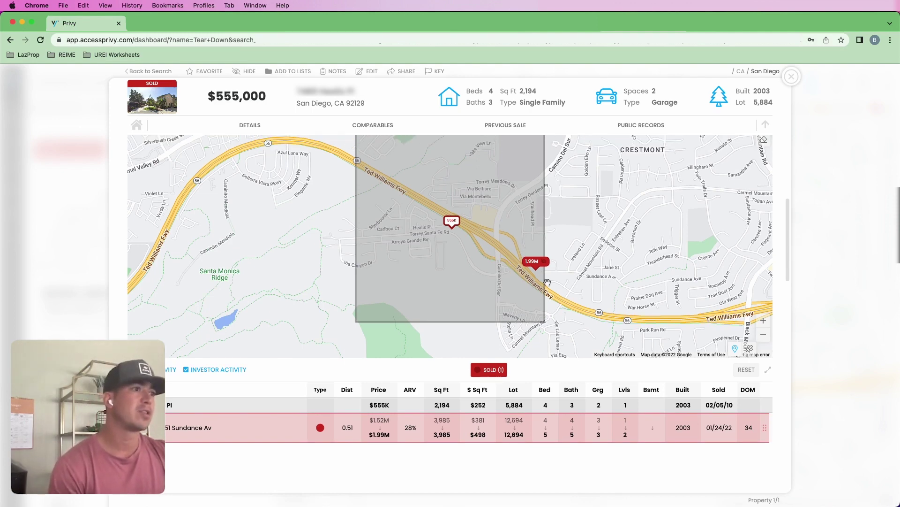
Open the $1.99M Sundance Av comp's full details and scroll through its MLS details and attributes.
{"action": "left_click", "coordinate": [173, 427]}
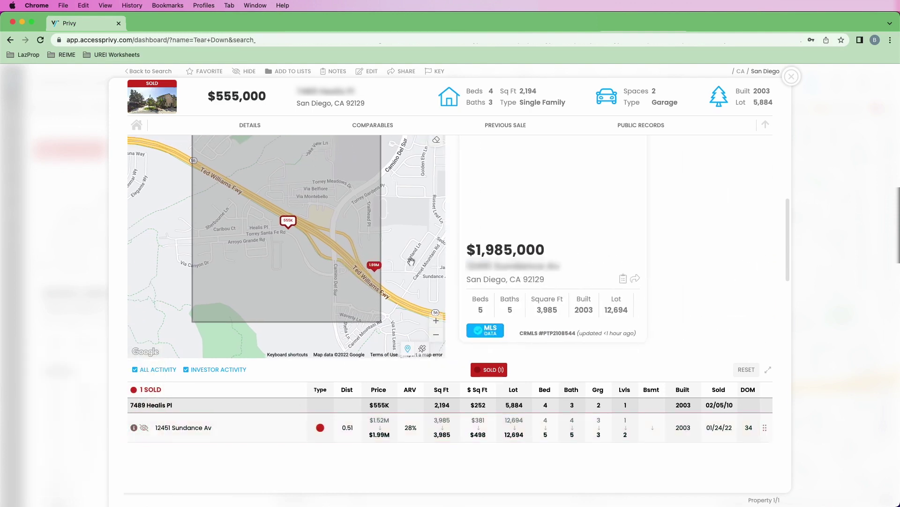
{"action": "left_click", "coordinate": [513, 217]}
{"action": "scroll", "coordinate": [573, 246], "scroll_direction": "down", "scroll_amount": 1}
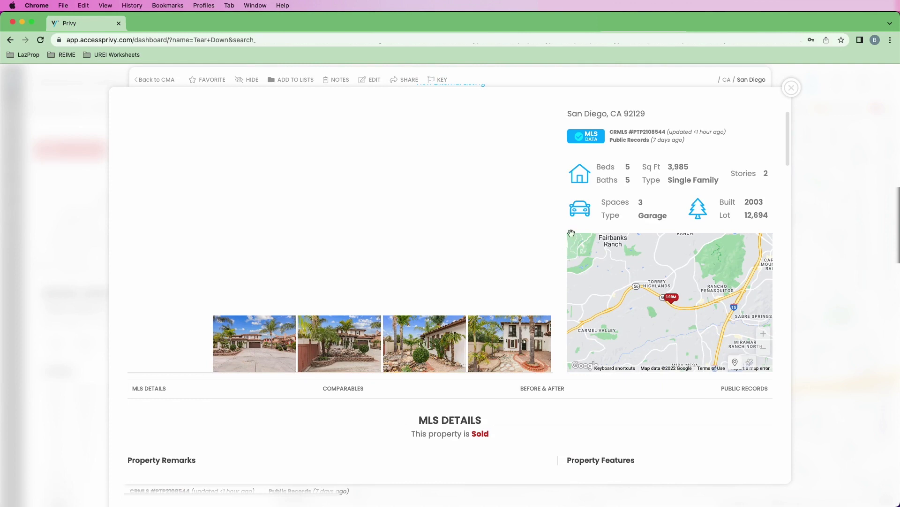
{"action": "scroll", "coordinate": [565, 235], "scroll_direction": "down", "scroll_amount": 1}
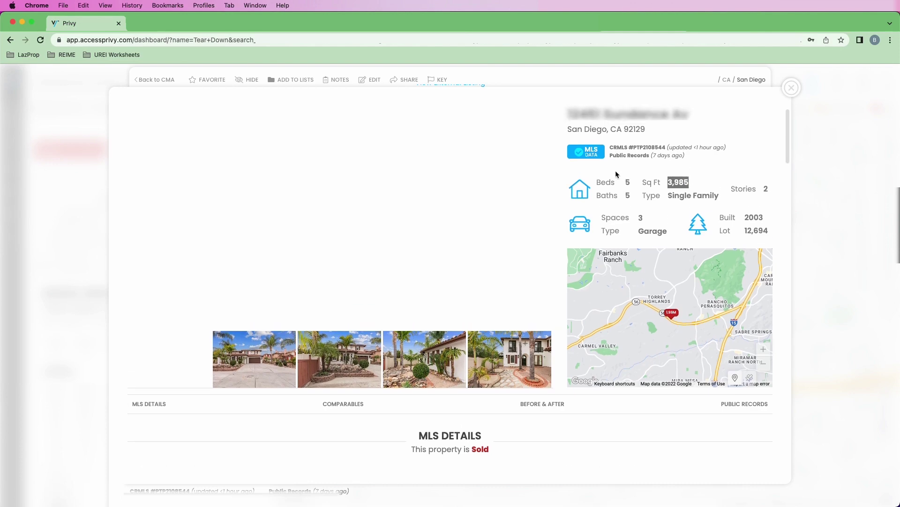
{"action": "scroll", "coordinate": [612, 171], "scroll_direction": "down", "scroll_amount": 3}
{"action": "scroll", "coordinate": [565, 288], "scroll_direction": "down", "scroll_amount": 4}
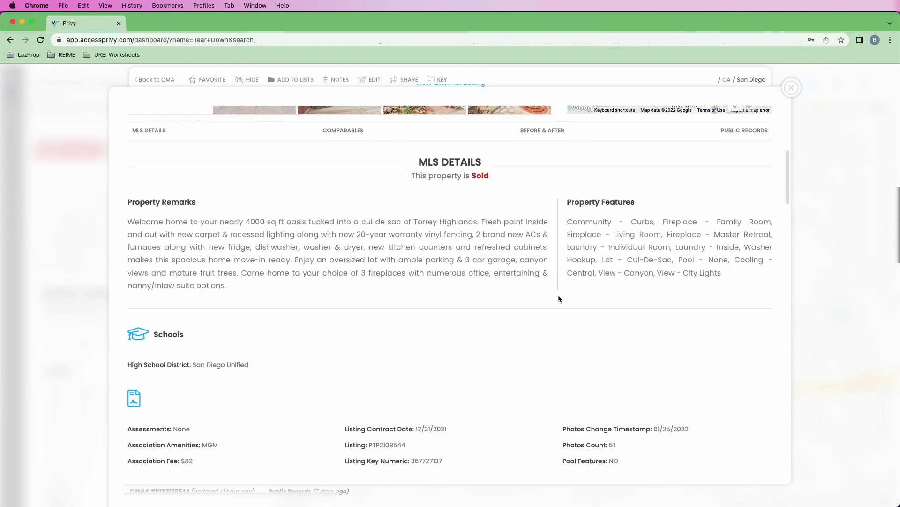
{"action": "scroll", "coordinate": [558, 294], "scroll_direction": "up", "scroll_amount": 7}
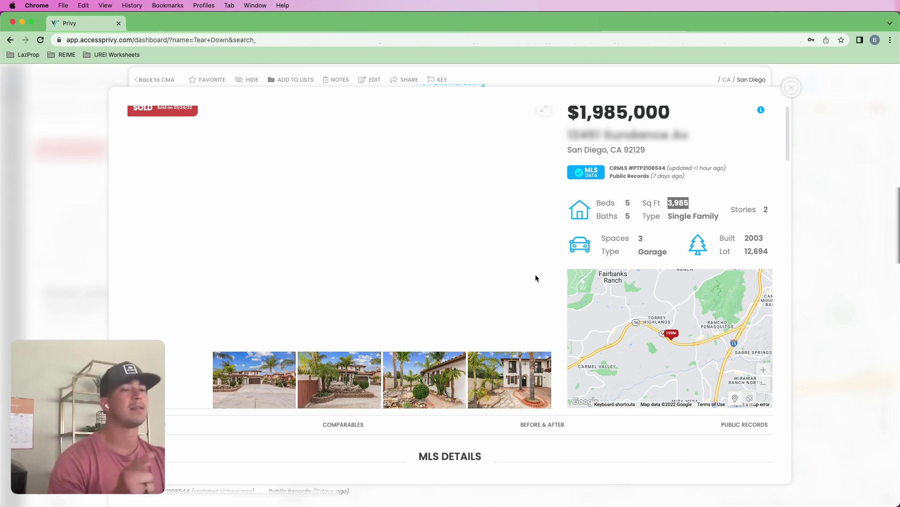
{"action": "scroll", "coordinate": [556, 301], "scroll_direction": "down", "scroll_amount": 10}
{"action": "scroll", "coordinate": [556, 301], "scroll_direction": "down", "scroll_amount": 10}
{"action": "scroll", "coordinate": [439, 304], "scroll_direction": "up", "scroll_amount": 3}
{"action": "scroll", "coordinate": [536, 264], "scroll_direction": "down", "scroll_amount": 4}
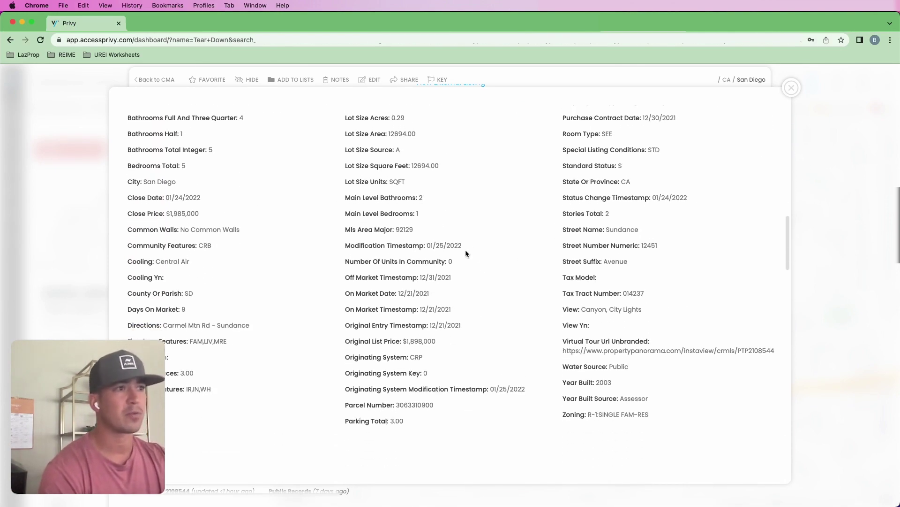
{"action": "scroll", "coordinate": [509, 261], "scroll_direction": "down", "scroll_amount": 15}
{"action": "scroll", "coordinate": [257, 163], "scroll_direction": "up", "scroll_amount": 2}
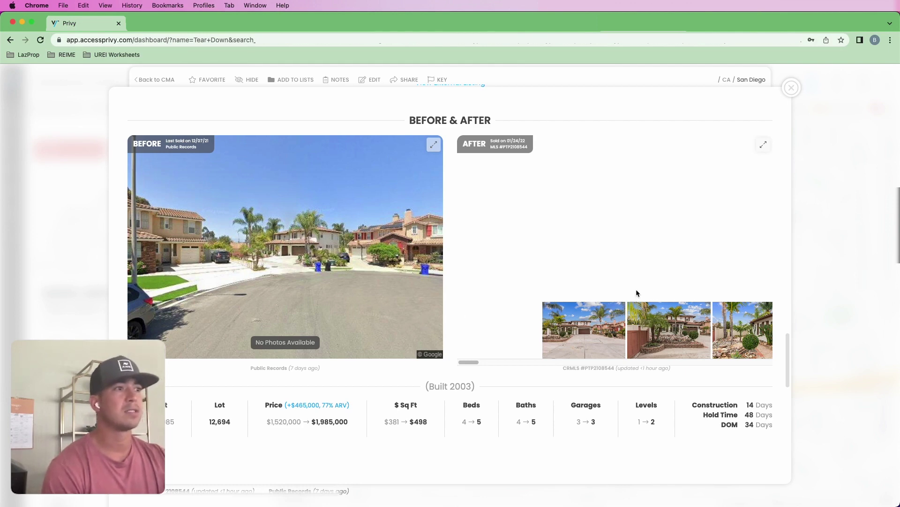
Show the comp's first AFTER photos and highlight its $1,520,000 to $1,985,000 prices and hold-time figures.
{"action": "left_click", "coordinate": [606, 340]}
{"action": "left_click", "coordinate": [764, 234]}
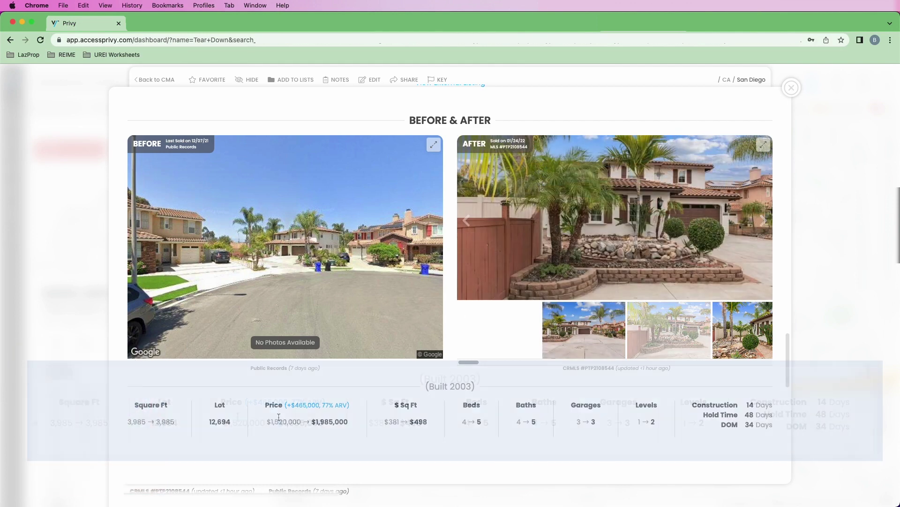
{"action": "left_click_drag", "start_coordinate": [269, 421], "coordinate": [347, 422]}
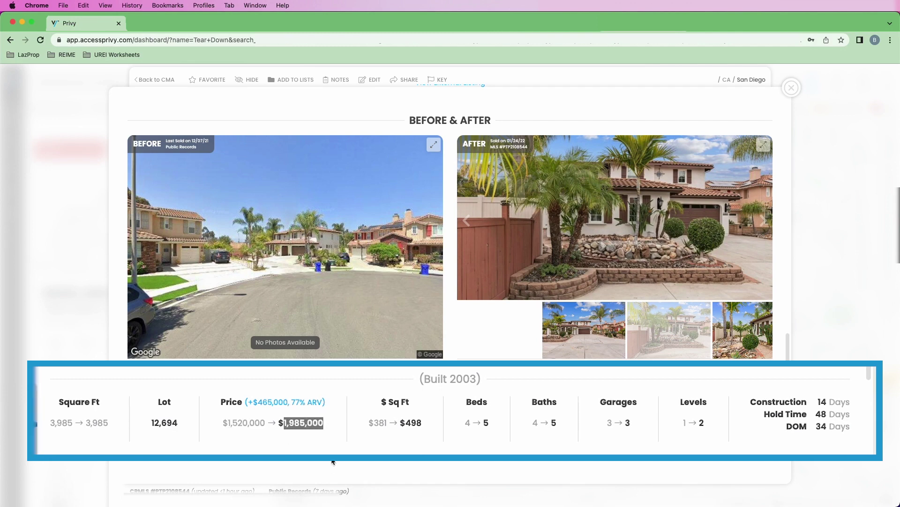
{"action": "mouse_move", "coordinate": [817, 403]}
{"action": "left_mouse_down"}
{"action": "mouse_move", "coordinate": [831, 433]}
{"action": "mouse_move", "coordinate": [854, 398]}
{"action": "mouse_move", "coordinate": [819, 403]}
{"action": "left_mouse_up"}
{"action": "left_click", "coordinate": [819, 402]}
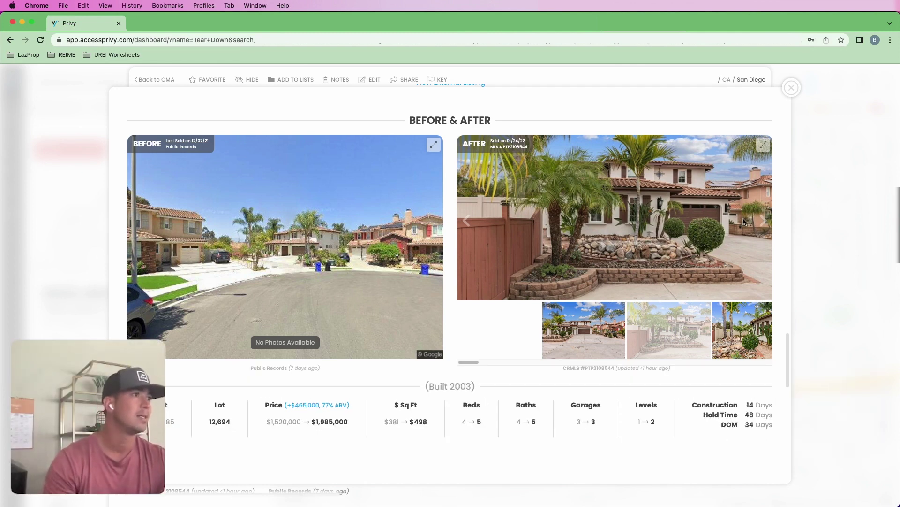
{"action": "left_click", "coordinate": [763, 226]}
Page through the comp's after photos of the dining room, living room, fireplace room and kitchen.
{"action": "left_click", "coordinate": [763, 227]}
{"action": "left_click", "coordinate": [763, 227]}
{"action": "left_click", "coordinate": [763, 226]}
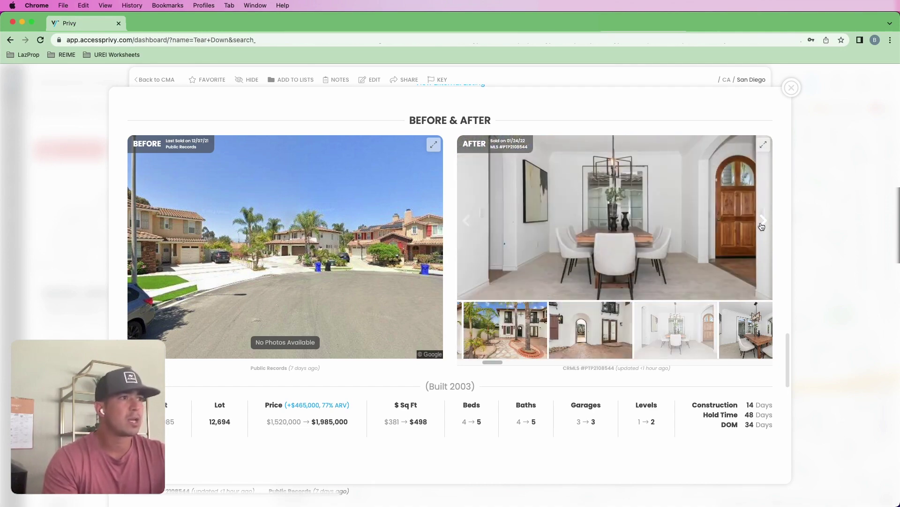
{"action": "left_click", "coordinate": [762, 227]}
{"action": "left_click", "coordinate": [763, 145]}
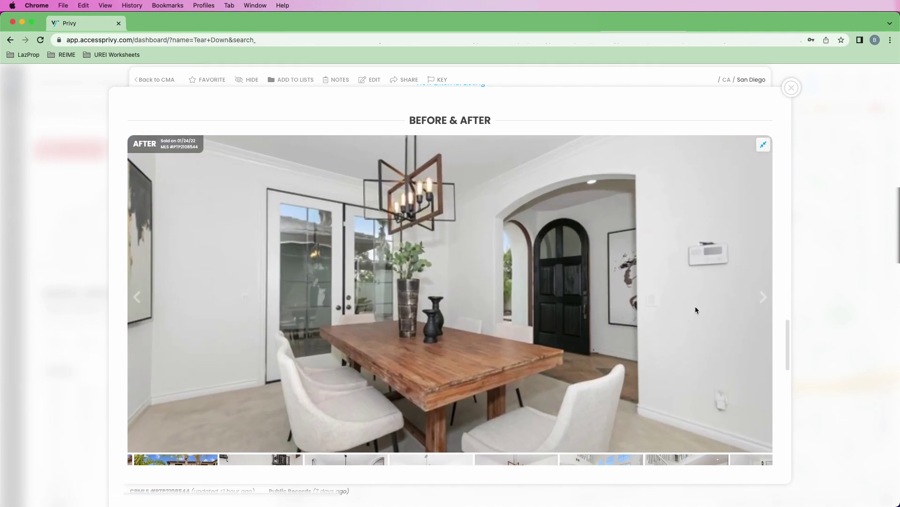
{"action": "left_click", "coordinate": [762, 282]}
{"action": "left_click", "coordinate": [765, 298]}
{"action": "left_click", "coordinate": [764, 298]}
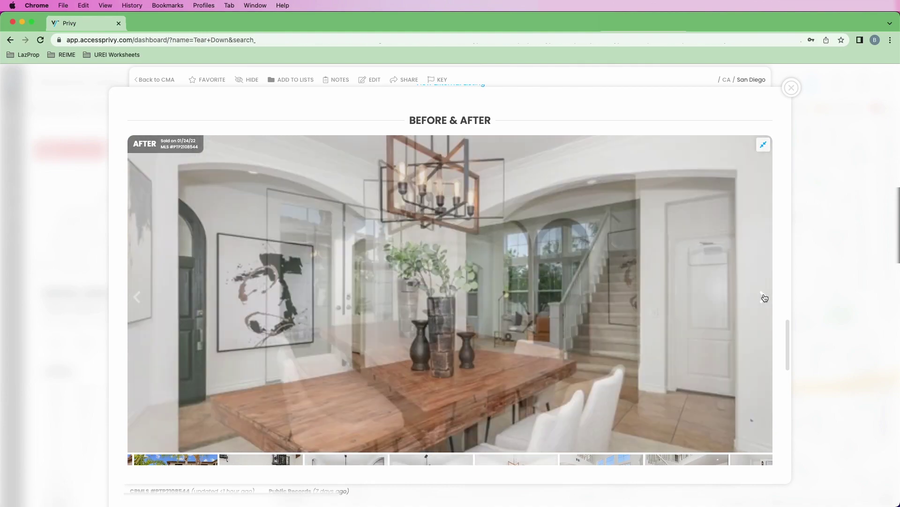
{"action": "left_click", "coordinate": [764, 298]}
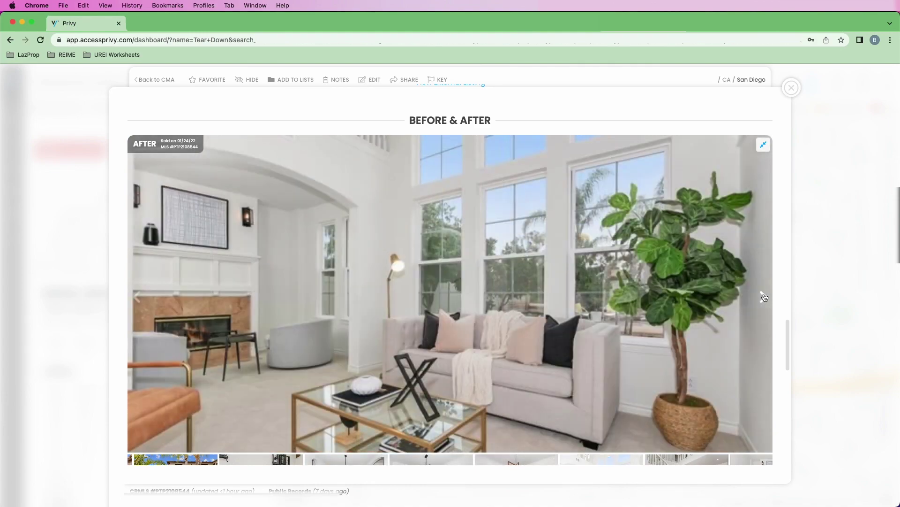
{"action": "left_click", "coordinate": [765, 298]}
{"action": "left_click", "coordinate": [764, 297]}
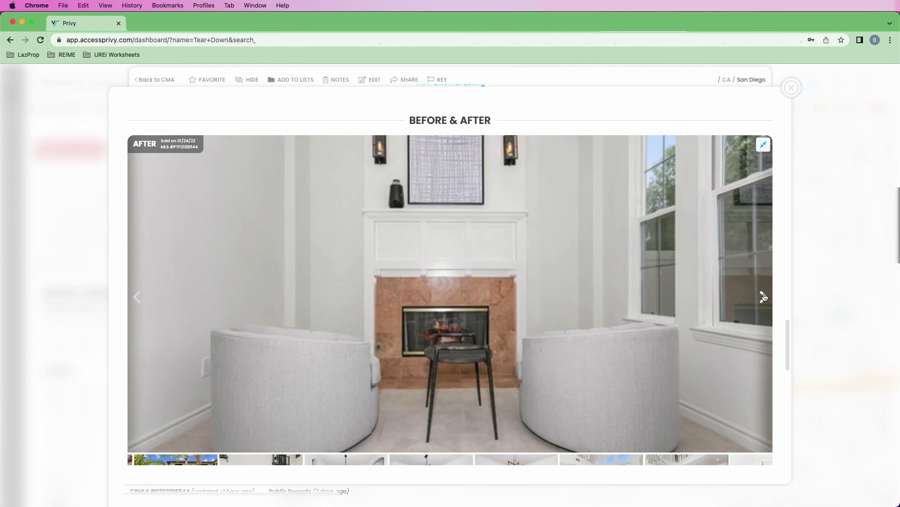
{"action": "left_click", "coordinate": [763, 296]}
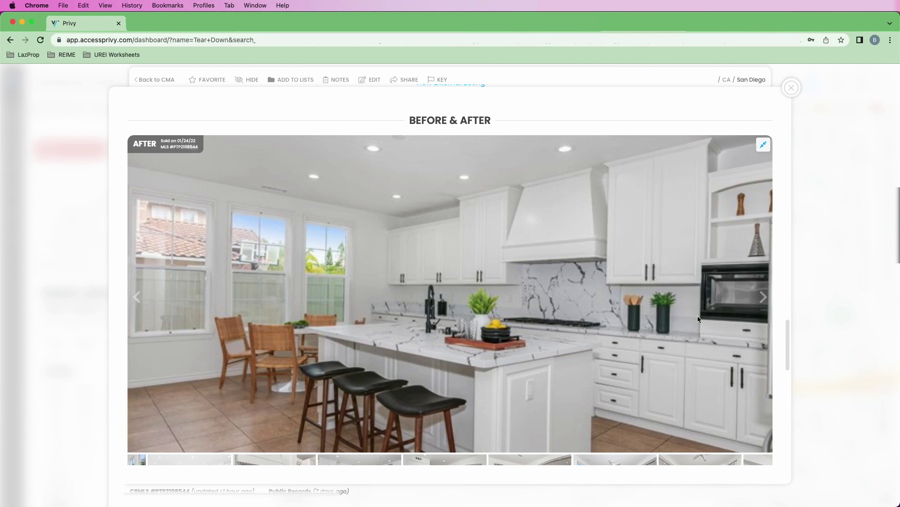
{"action": "left_click", "coordinate": [763, 302]}
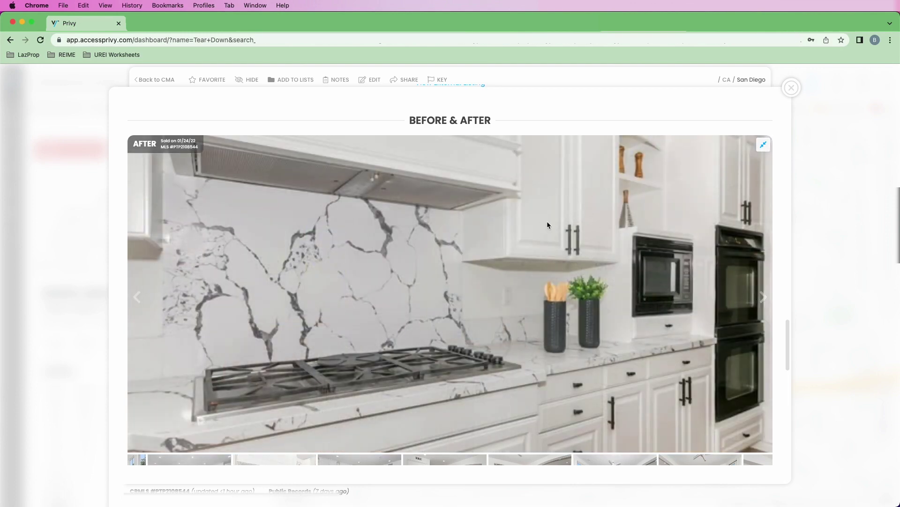
{"action": "left_click", "coordinate": [763, 294]}
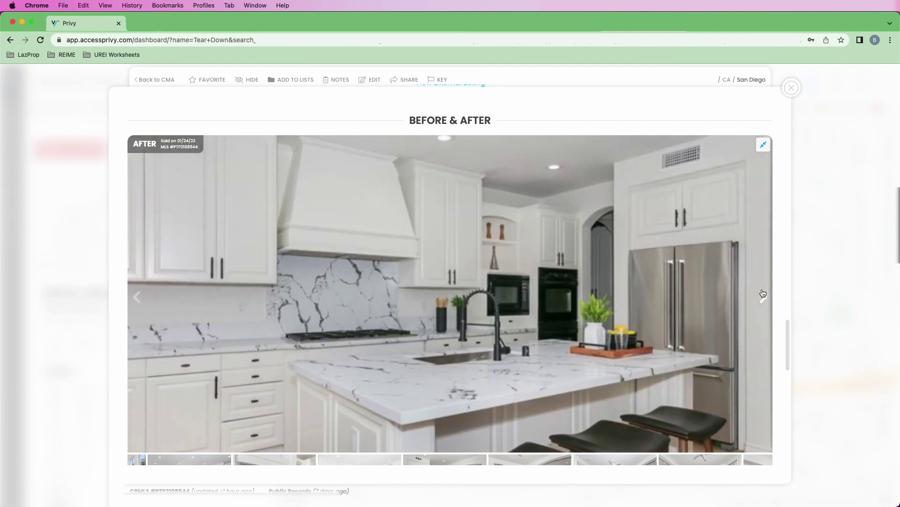
{"action": "left_click", "coordinate": [763, 295]}
Continue through the living, office, bedroom, bathroom and backyard photos, then close the Before & After viewer.
{"action": "left_click", "coordinate": [764, 297]}
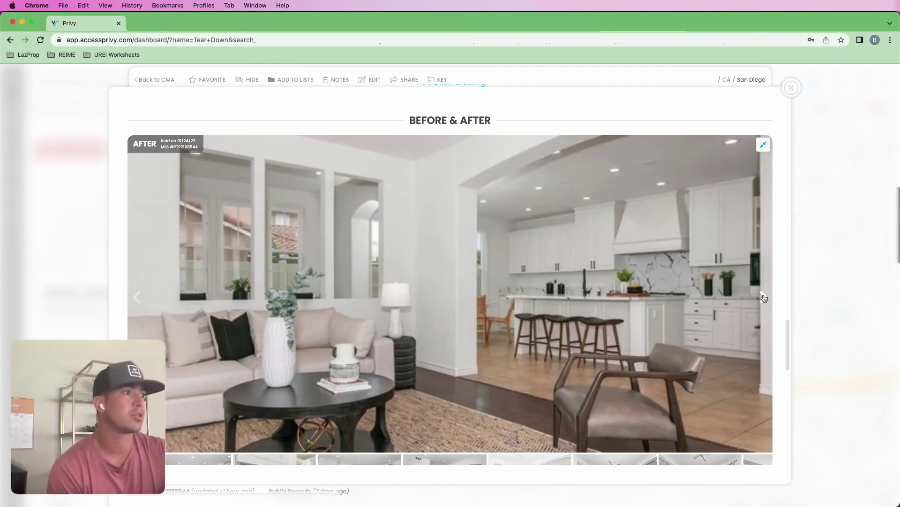
{"action": "left_click", "coordinate": [764, 297]}
{"action": "left_click", "coordinate": [767, 298]}
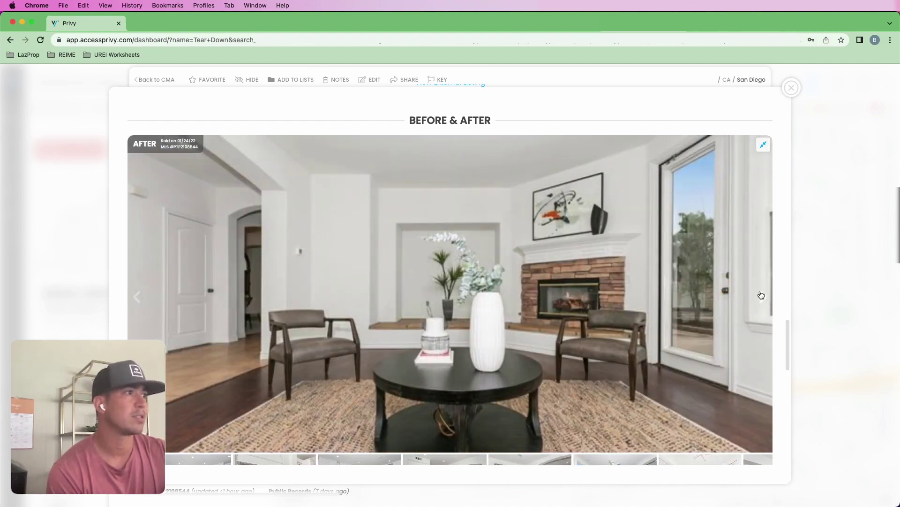
{"action": "left_click", "coordinate": [763, 296]}
{"action": "left_click", "coordinate": [763, 295]}
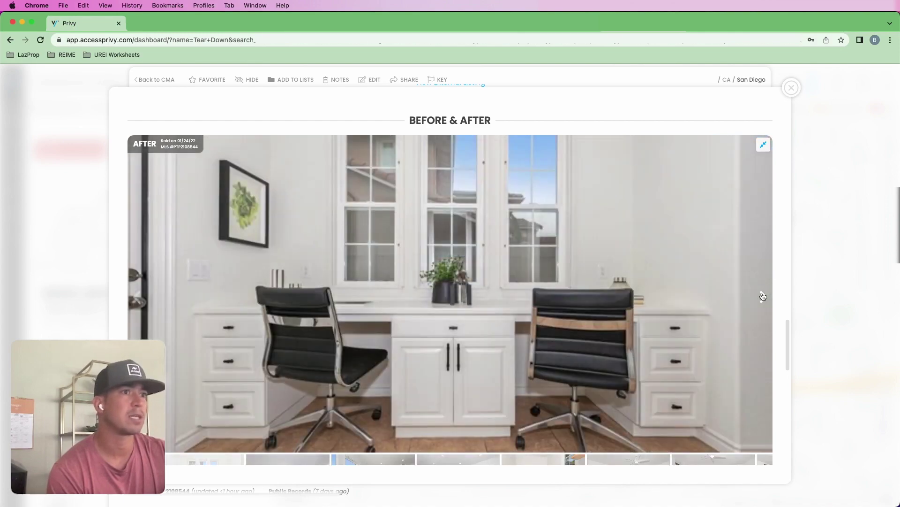
{"action": "left_click", "coordinate": [762, 295]}
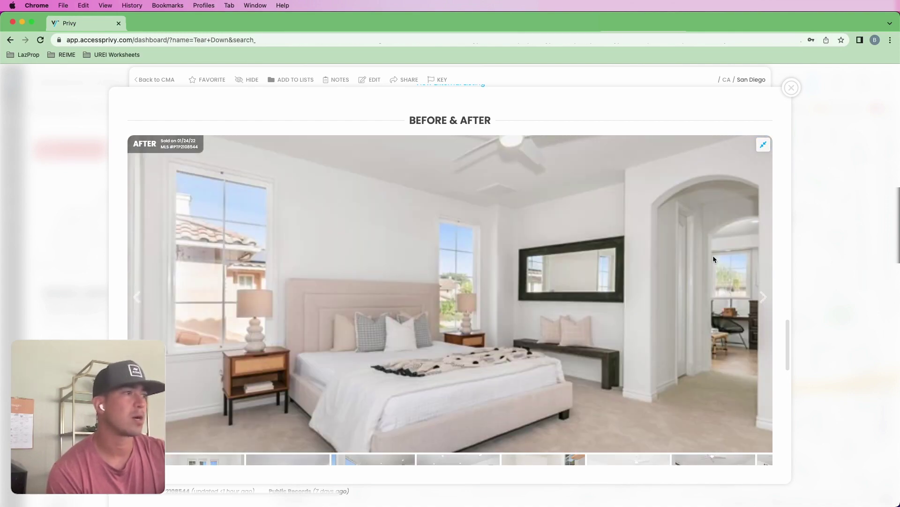
{"action": "left_click", "coordinate": [763, 297]}
{"action": "left_click", "coordinate": [765, 297]}
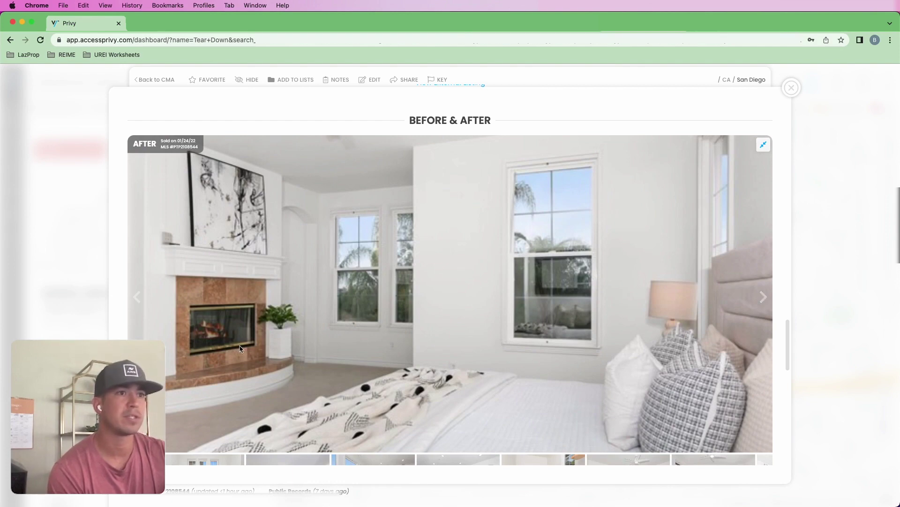
{"action": "left_click", "coordinate": [764, 296]}
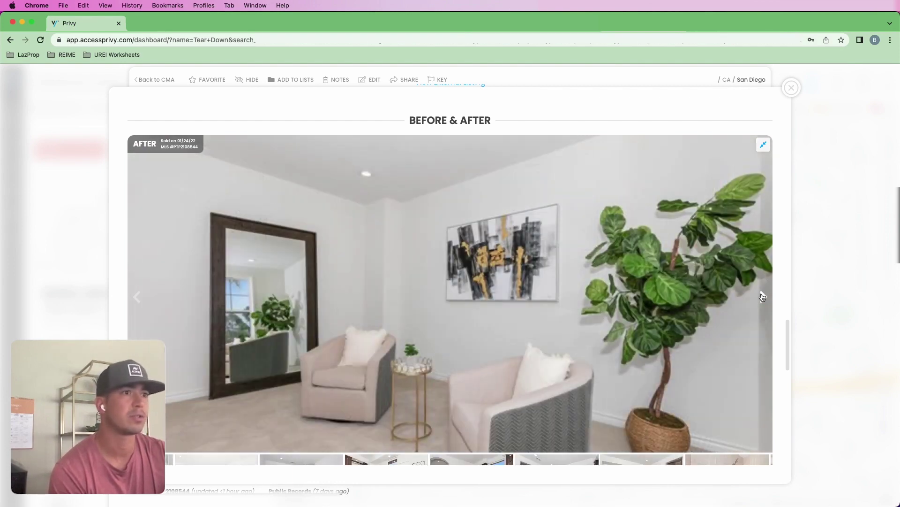
{"action": "left_click", "coordinate": [763, 296]}
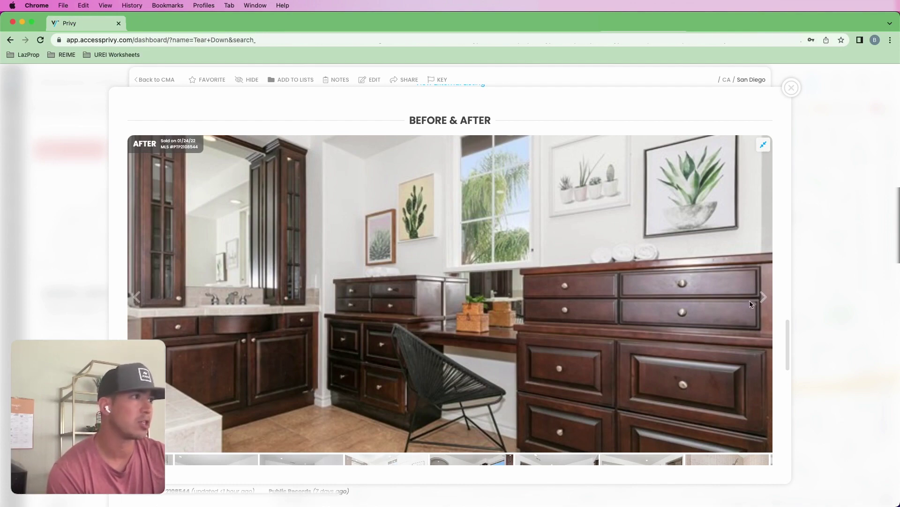
{"action": "left_click", "coordinate": [763, 297]}
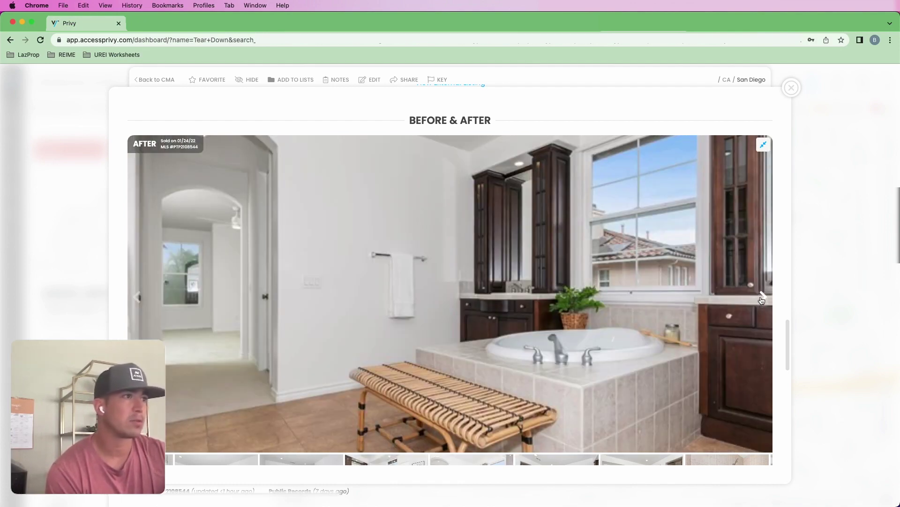
{"action": "left_click", "coordinate": [763, 298]}
{"action": "left_click", "coordinate": [763, 297]}
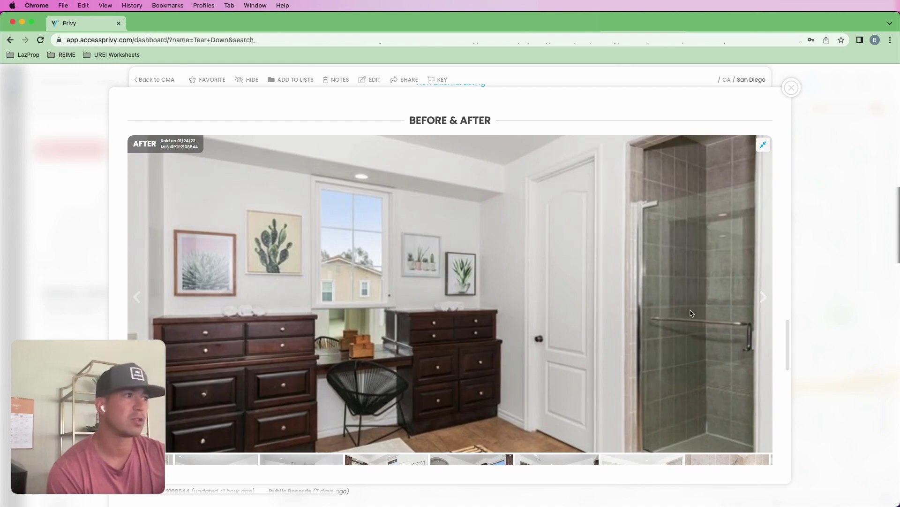
{"action": "left_click", "coordinate": [763, 315]}
{"action": "left_click", "coordinate": [762, 296]}
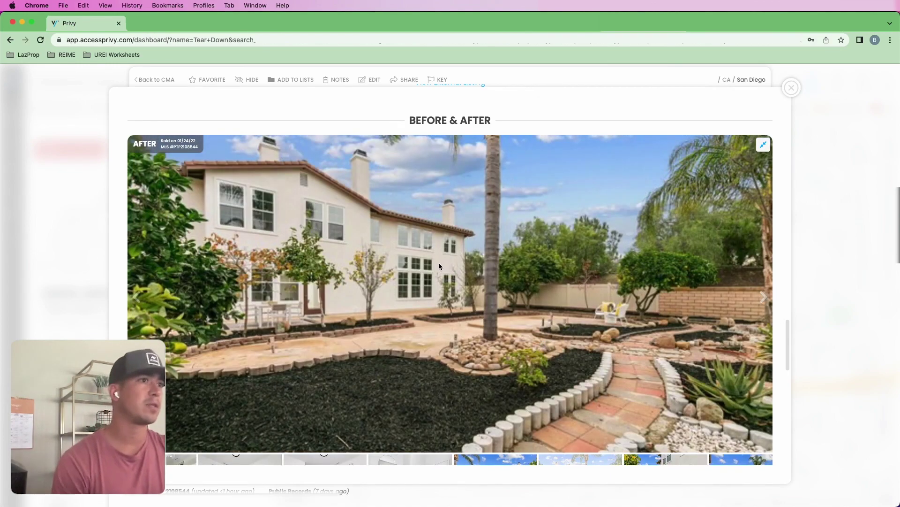
{"action": "left_click", "coordinate": [792, 87]}
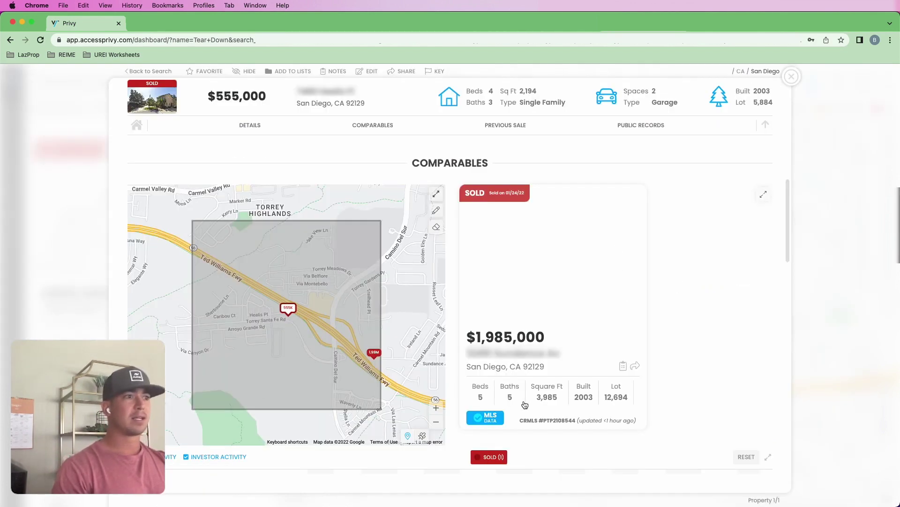
Review the $1,985,000 comp's flip summary, selecting its $1,520,000 purchase price, then pick Deal Analyzer cell B12.
{"action": "left_click", "coordinate": [524, 404]}
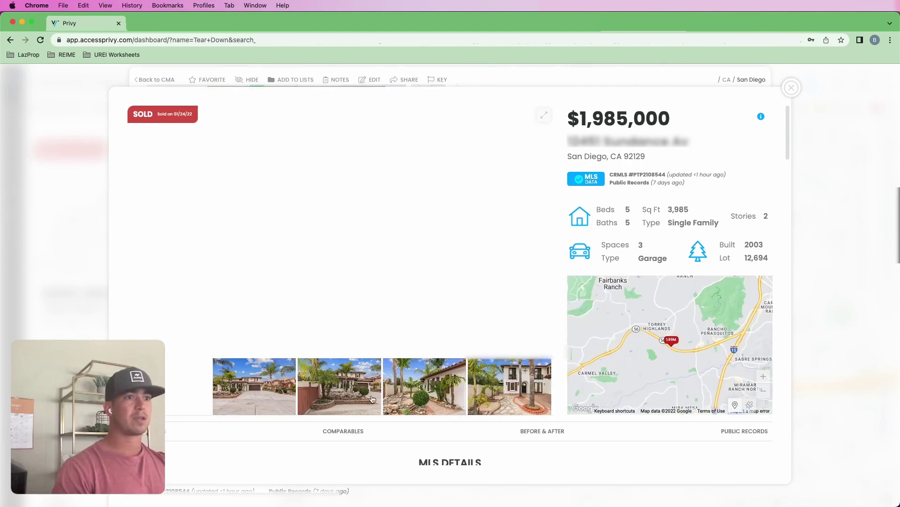
{"action": "scroll", "coordinate": [443, 437], "scroll_direction": "down", "scroll_amount": 10}
{"action": "scroll", "coordinate": [444, 439], "scroll_direction": "down", "scroll_amount": 10}
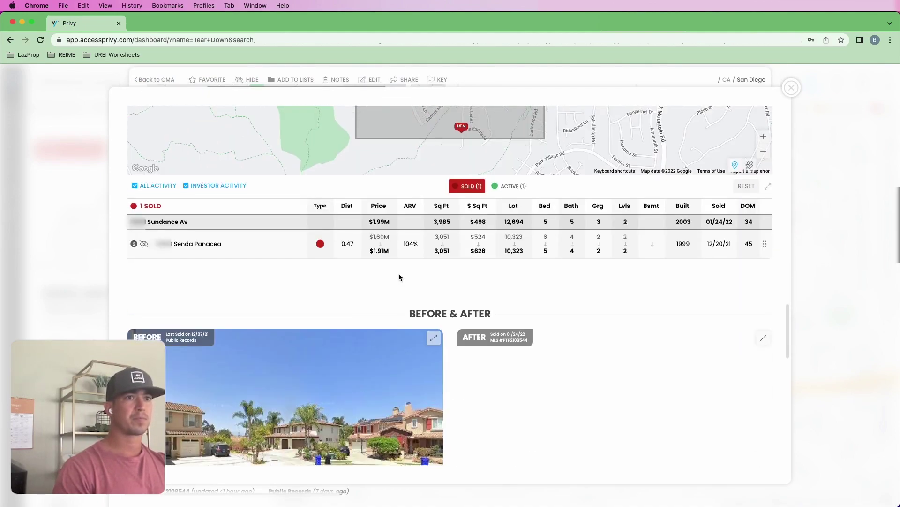
{"action": "scroll", "coordinate": [398, 277], "scroll_direction": "down", "scroll_amount": 5}
{"action": "double_click", "coordinate": [273, 347]}
{"action": "left_click", "coordinate": [314, 351]}
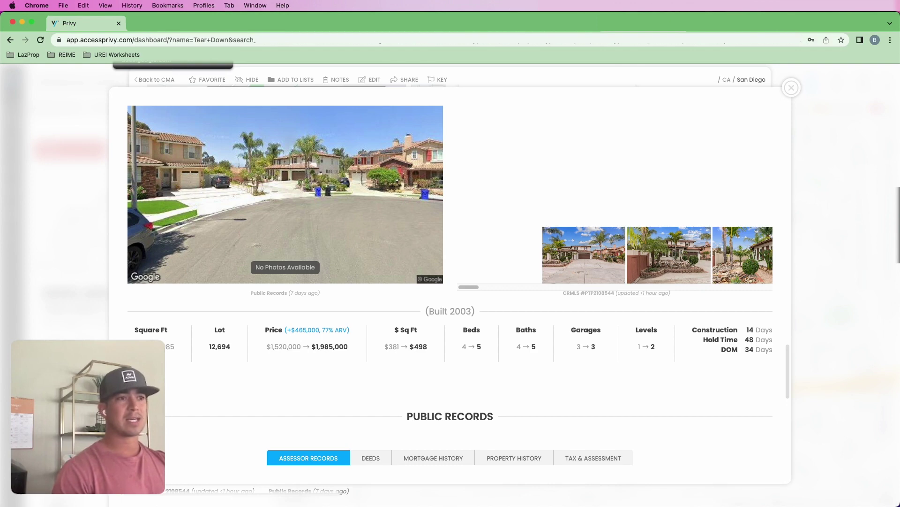
{"action": "left_click", "coordinate": [134, 330]}
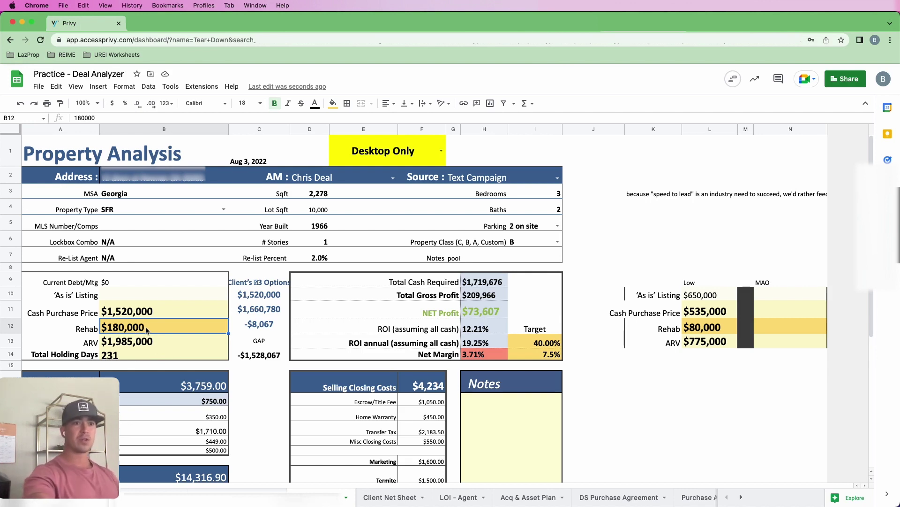
Replace the Deal Analyzer's $180,000 Rehab value in B12 with 35,000.
{"action": "key", "text": "Delete"}
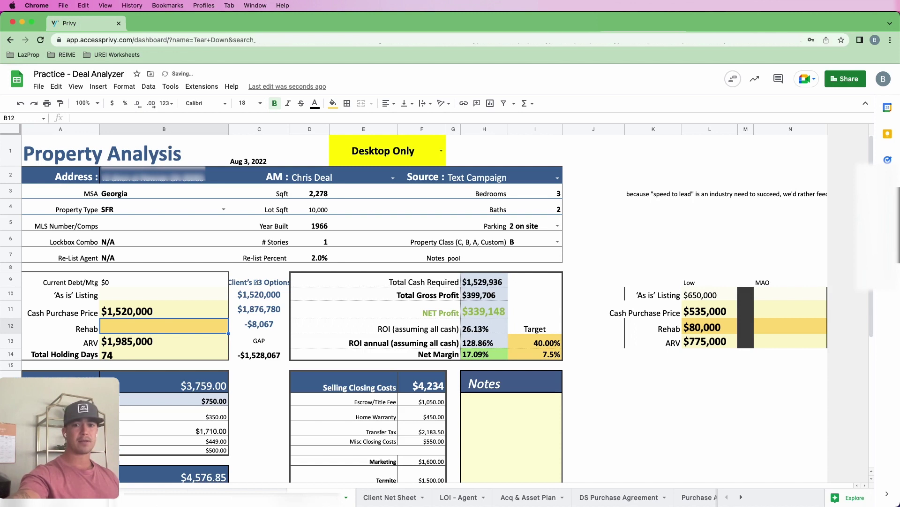
{"action": "type", "text": "3"}
{"action": "key", "text": "BackSpace"}
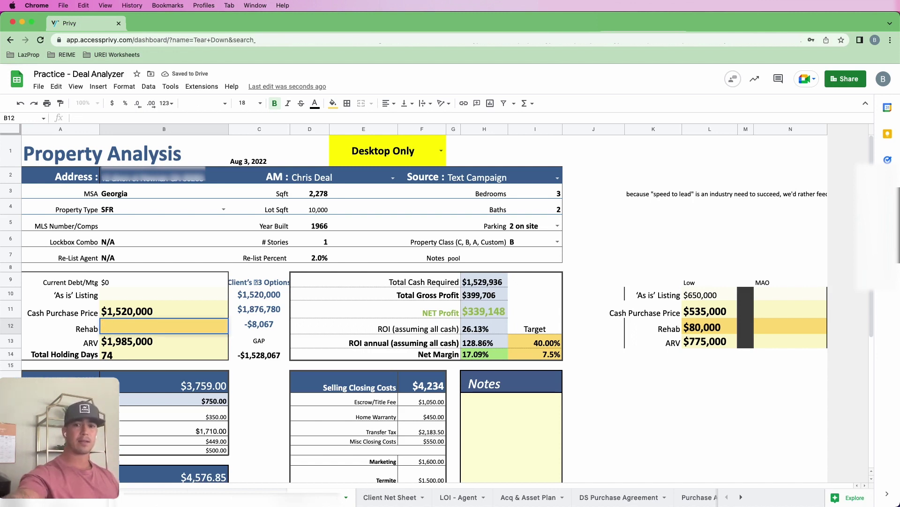
{"action": "type", "text": "35,"}
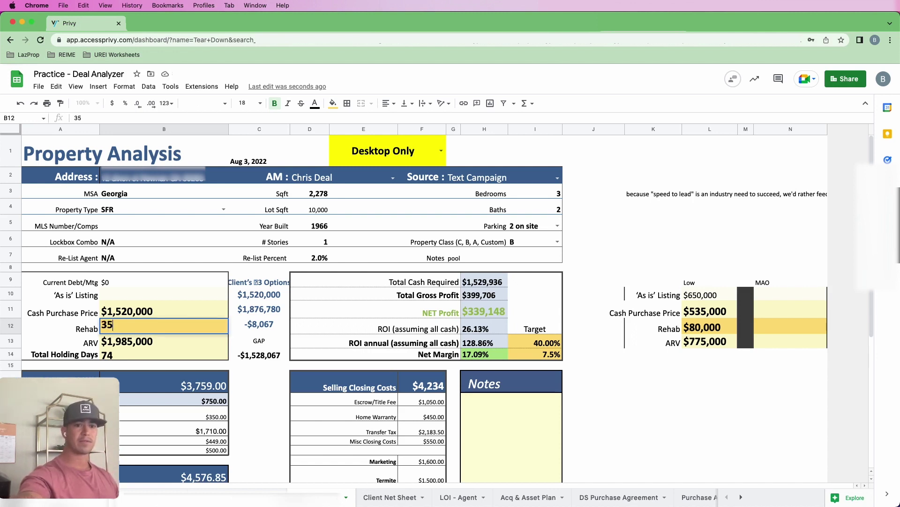
{"action": "type", "text": "000"}
{"action": "key", "text": "Return"}
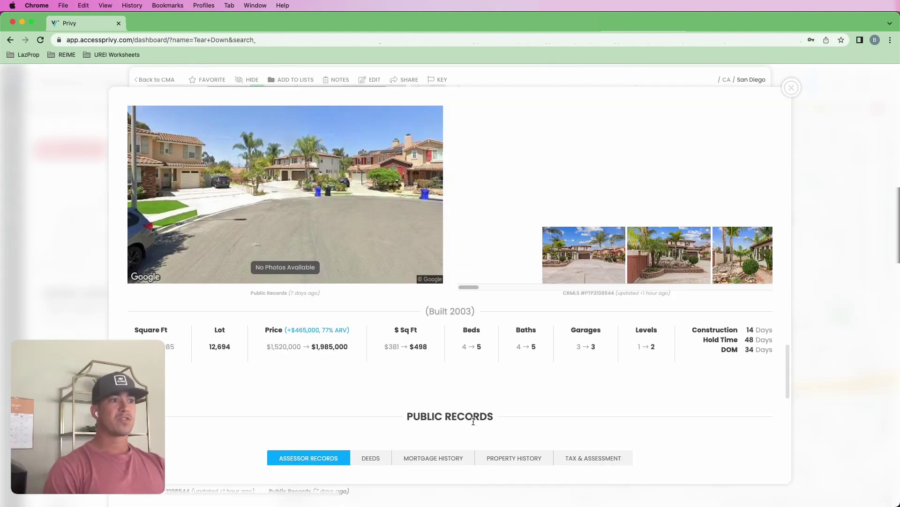
{"action": "scroll", "coordinate": [450, 344], "scroll_direction": "down", "scroll_amount": 5}
{"action": "scroll", "coordinate": [452, 342], "scroll_direction": "down", "scroll_amount": 3}
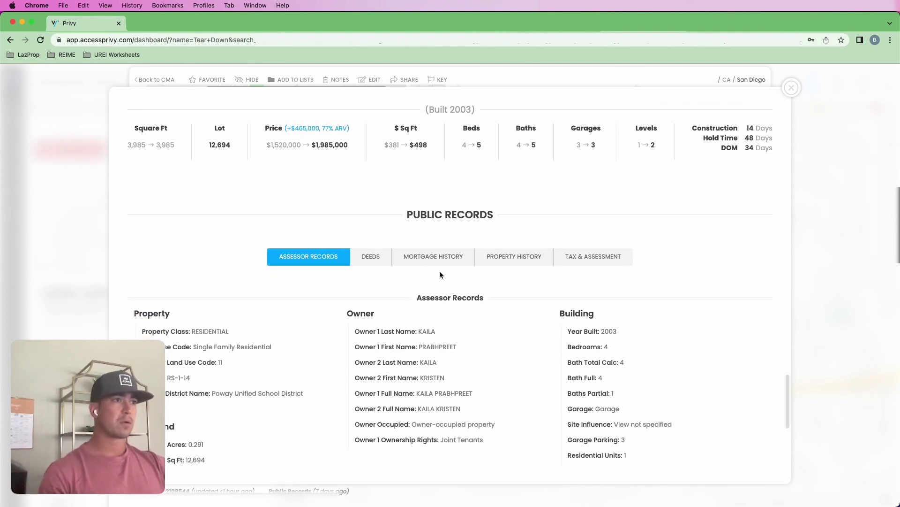
Check the comp's deed and mortgage history records, then close its details overlay.
{"action": "scroll", "coordinate": [488, 284], "scroll_direction": "down", "scroll_amount": 10}
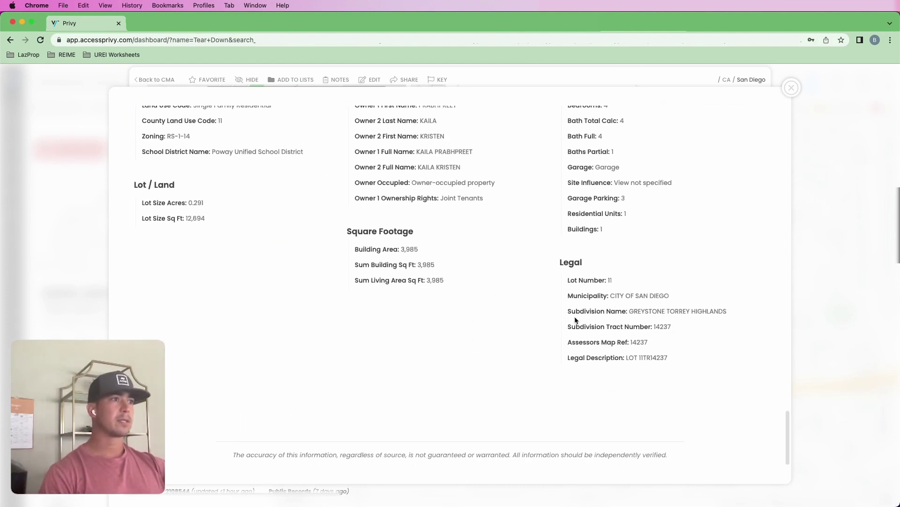
{"action": "scroll", "coordinate": [508, 352], "scroll_direction": "up", "scroll_amount": 5}
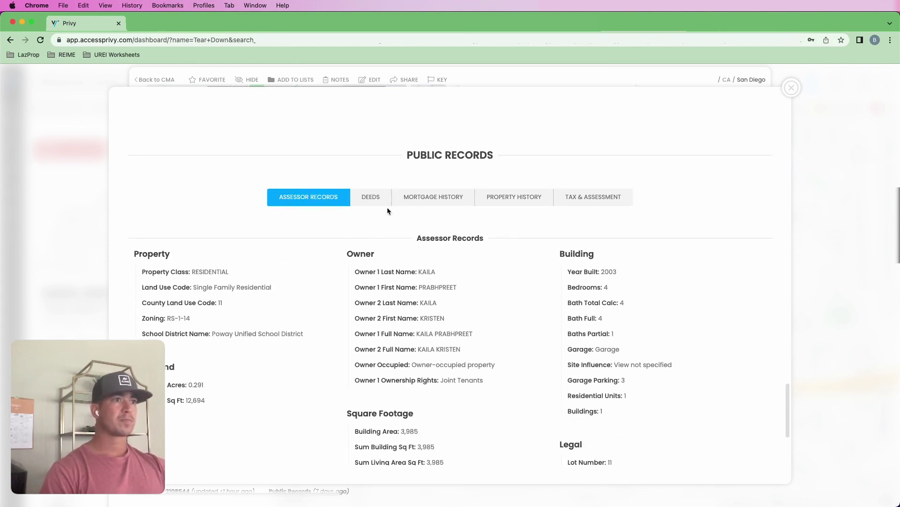
{"action": "left_click", "coordinate": [384, 201]}
{"action": "left_click", "coordinate": [427, 255]}
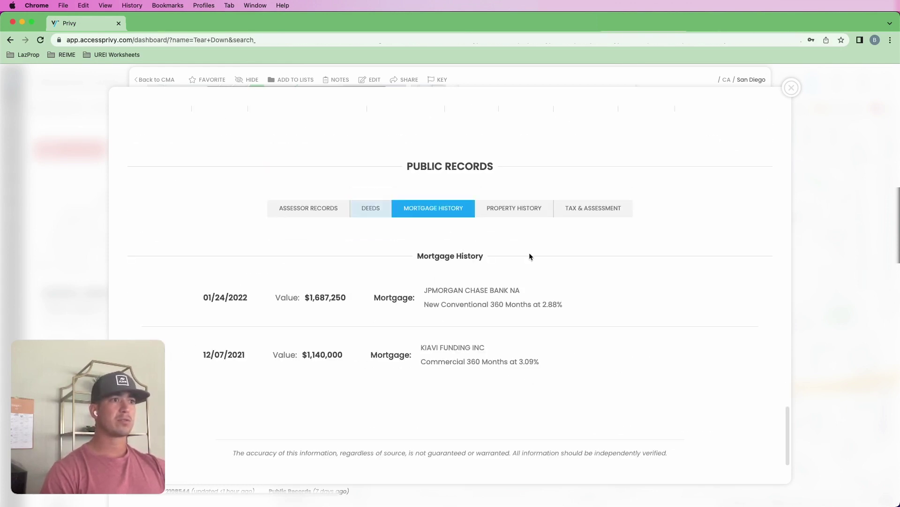
{"action": "scroll", "coordinate": [495, 366], "scroll_direction": "up", "scroll_amount": 15}
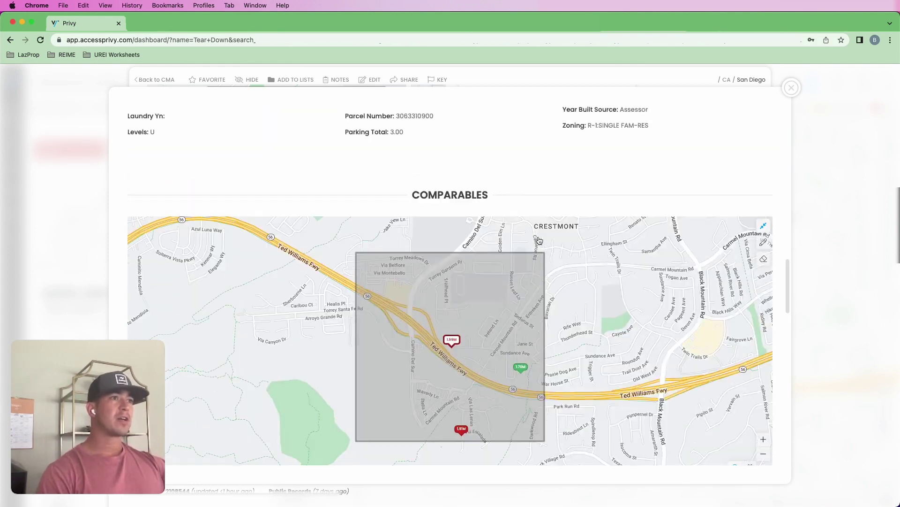
{"action": "left_click", "coordinate": [806, 88]}
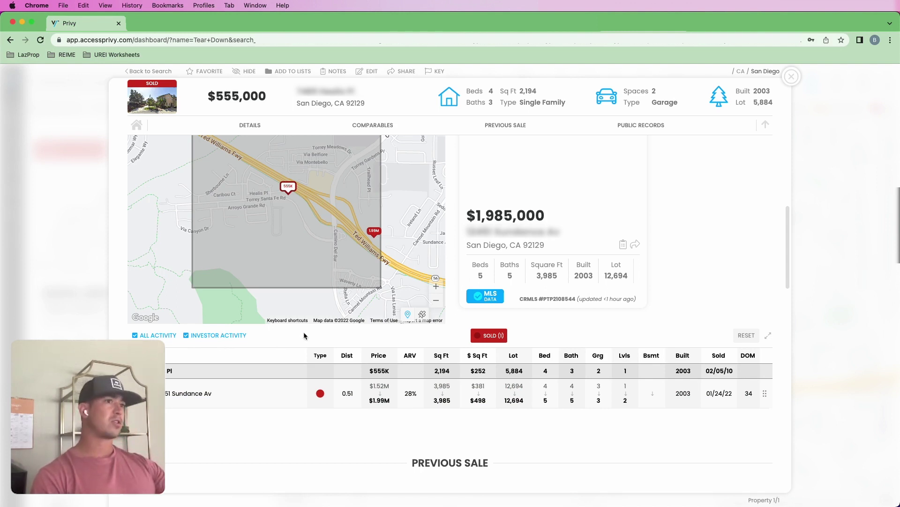
From Previous Sale, uncheck Investor Activity to list all 11 sold comps, nearest Via Rivera at $1.22M.
{"action": "scroll", "coordinate": [453, 357], "scroll_direction": "up", "scroll_amount": 4}
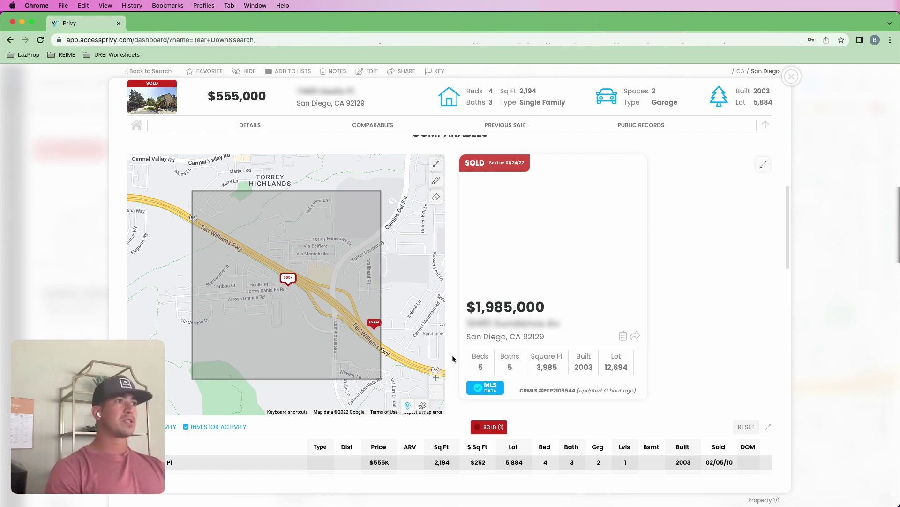
{"action": "scroll", "coordinate": [452, 355], "scroll_direction": "up", "scroll_amount": 10}
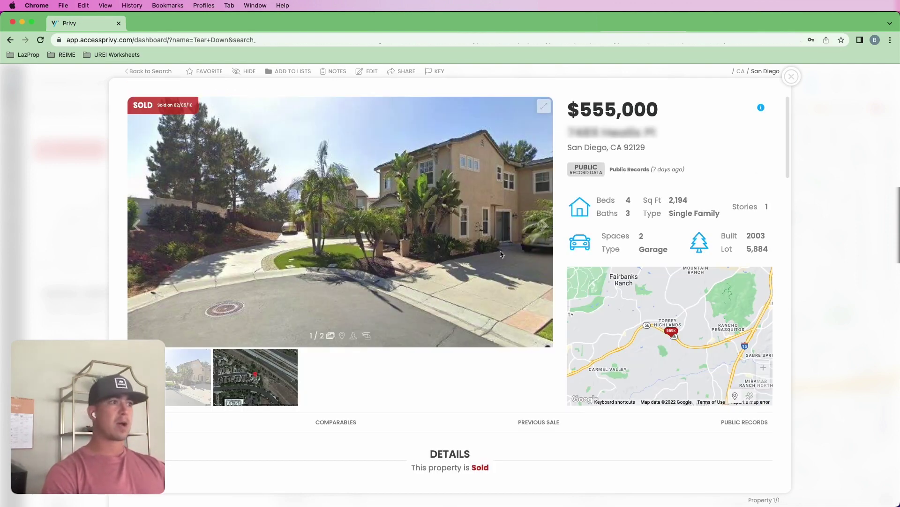
{"action": "left_click", "coordinate": [538, 422]}
{"action": "scroll", "coordinate": [539, 417], "scroll_direction": "down", "scroll_amount": 5}
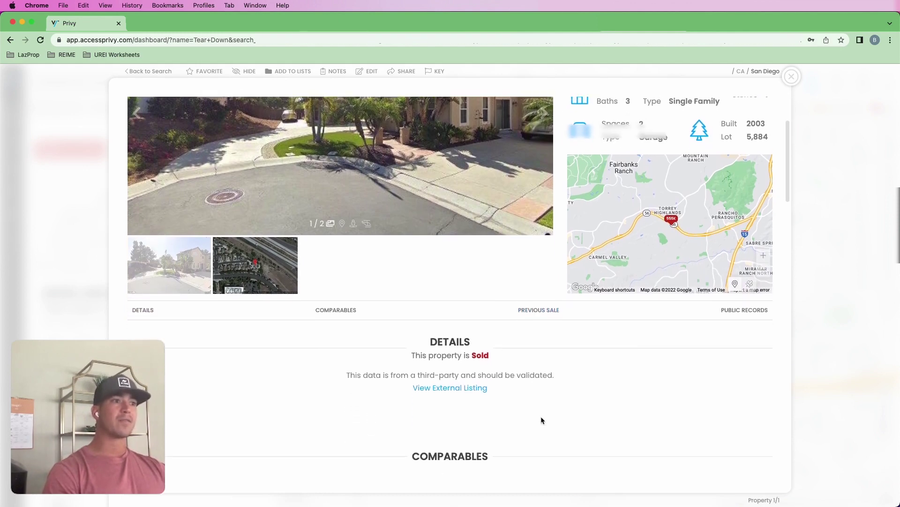
{"action": "scroll", "coordinate": [606, 356], "scroll_direction": "down", "scroll_amount": 3}
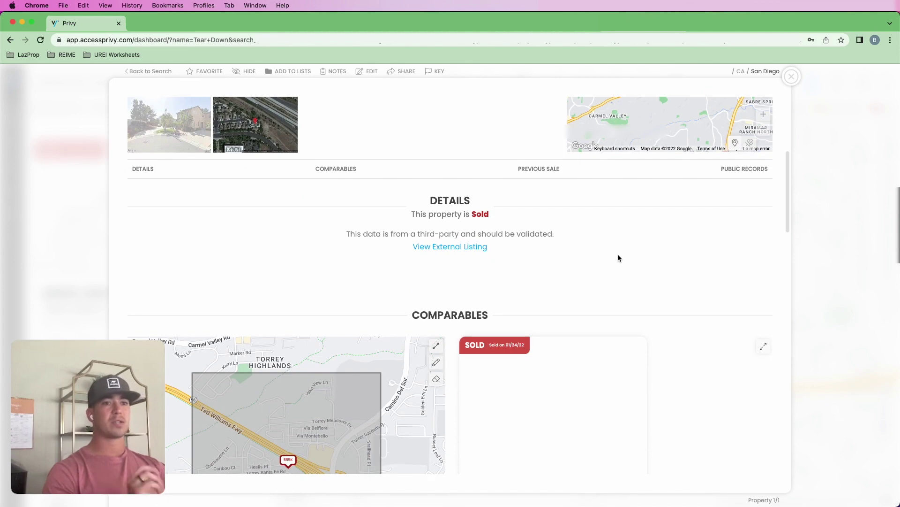
{"action": "scroll", "coordinate": [617, 256], "scroll_direction": "down", "scroll_amount": 7}
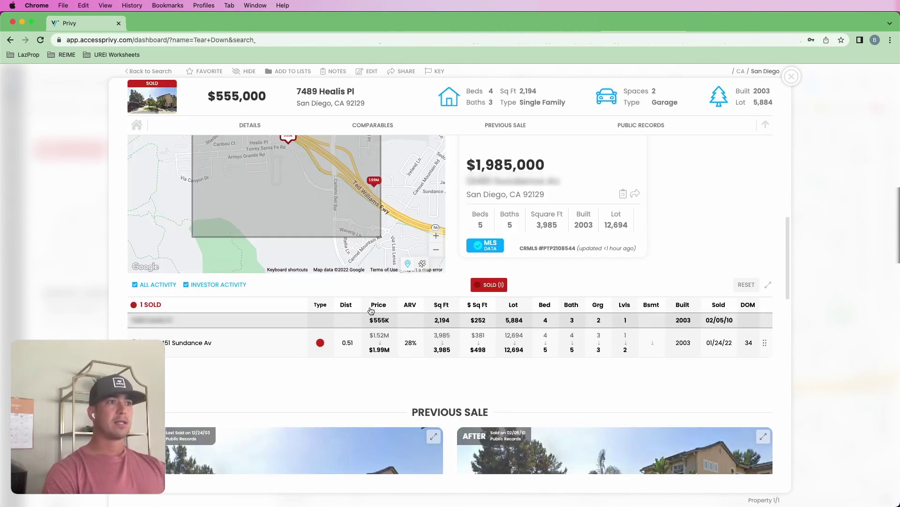
{"action": "left_click", "coordinate": [192, 286]}
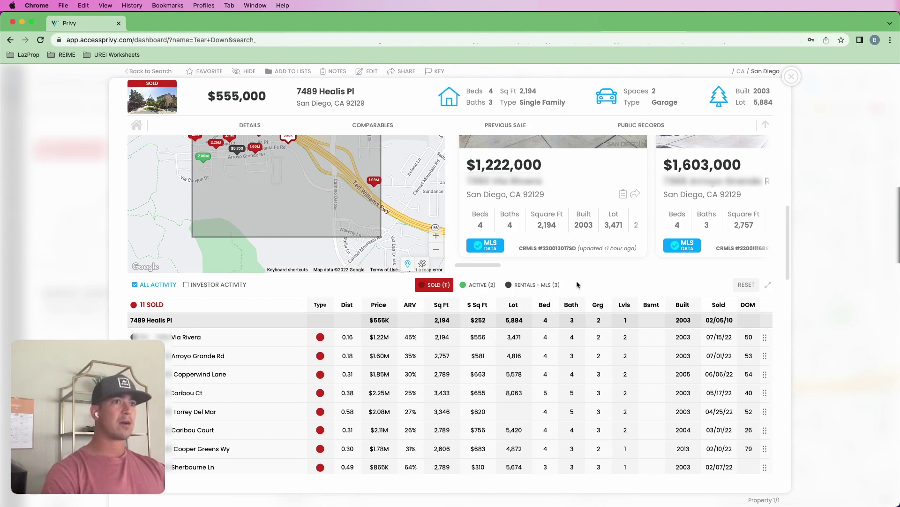
{"action": "scroll", "coordinate": [576, 282], "scroll_direction": "up", "scroll_amount": 2}
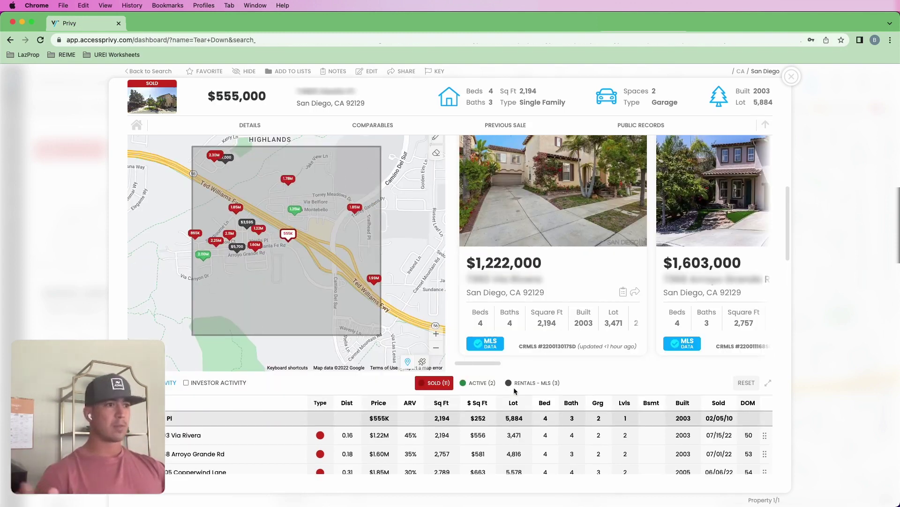
{"action": "scroll", "coordinate": [541, 377], "scroll_direction": "down", "scroll_amount": 1}
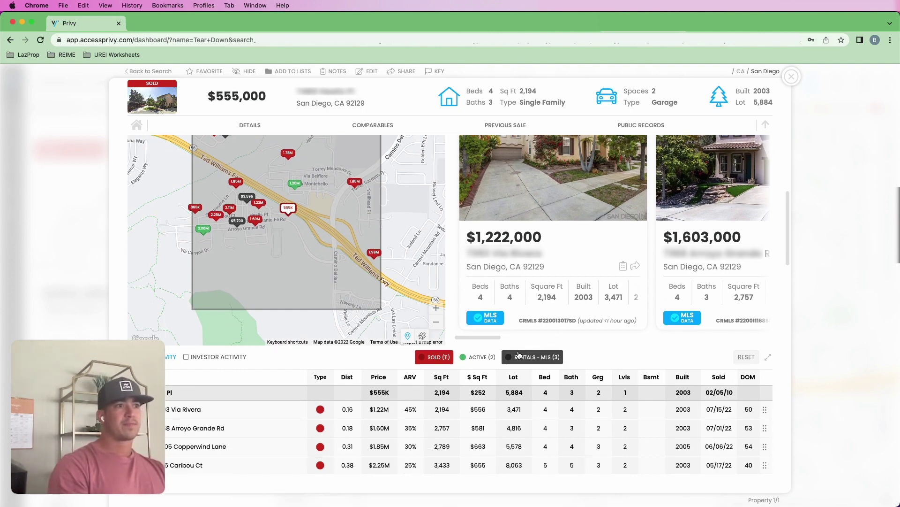
{"action": "left_click", "coordinate": [474, 357]}
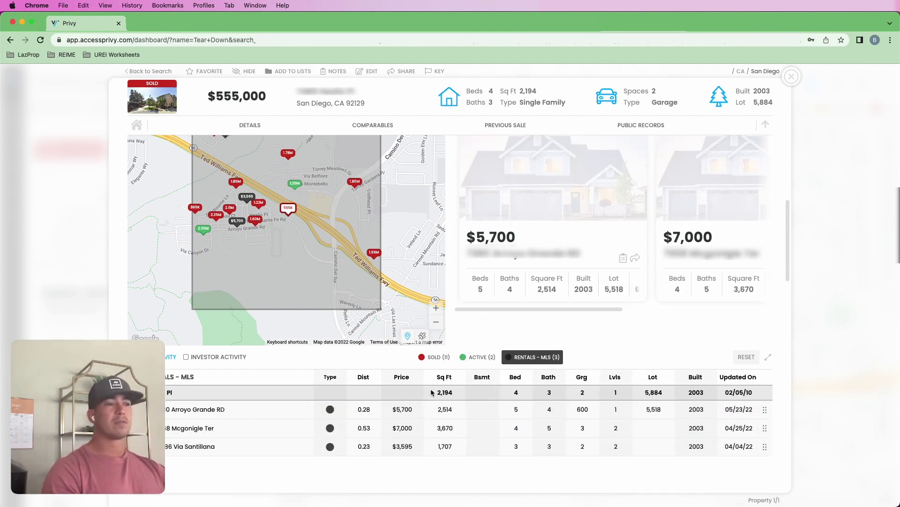
{"action": "left_click", "coordinate": [435, 358]}
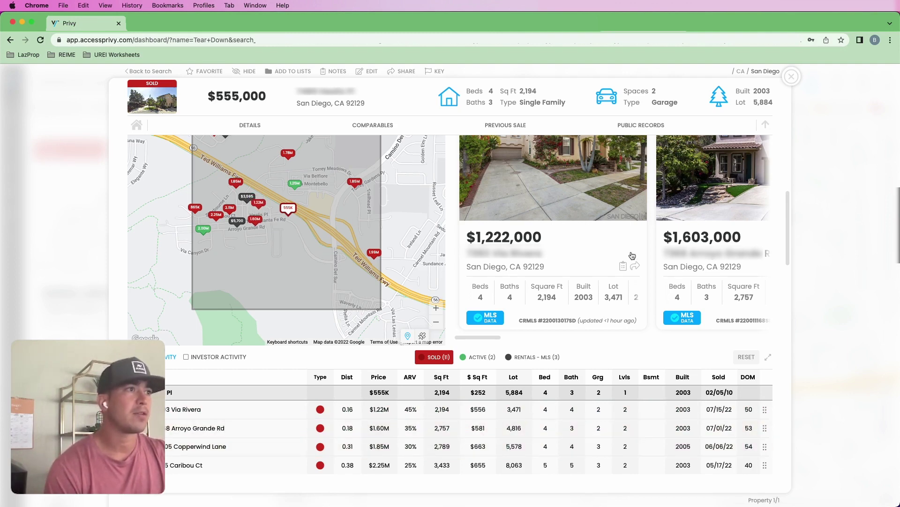
{"action": "left_click", "coordinate": [478, 357]}
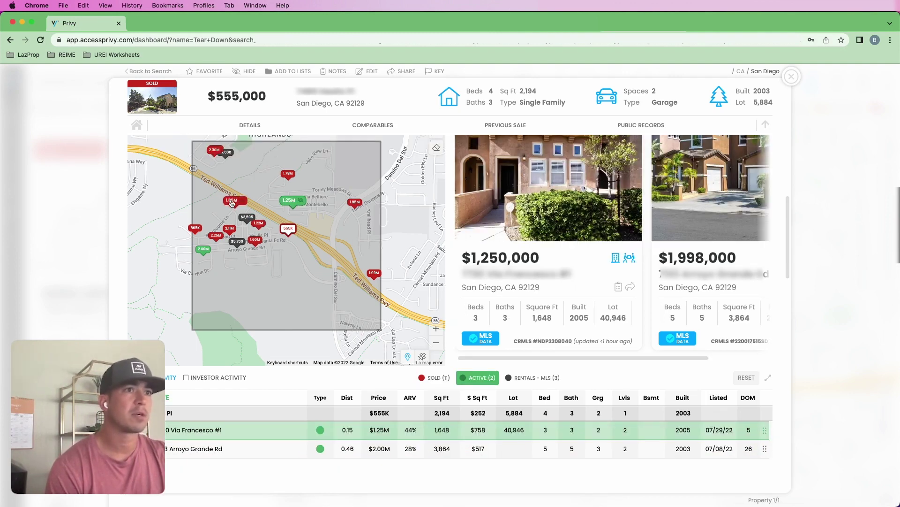
{"action": "left_click", "coordinate": [256, 226]}
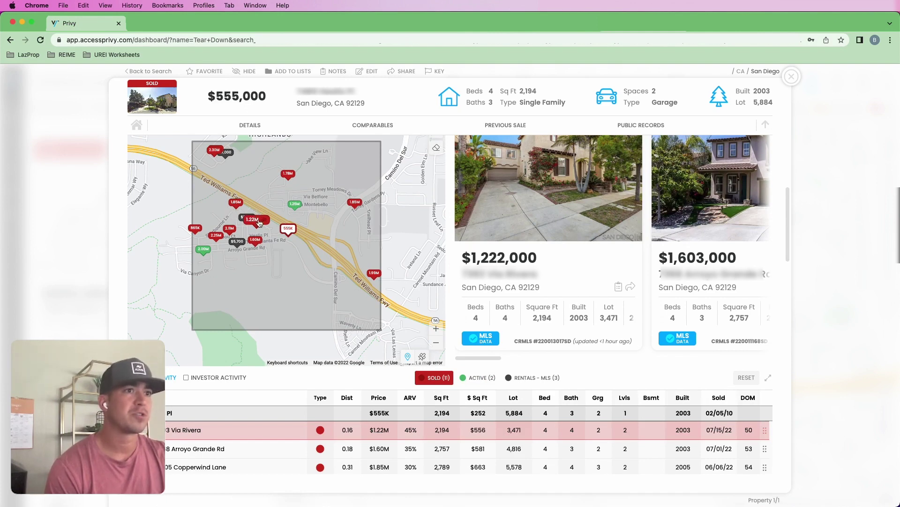
{"action": "left_click", "coordinate": [256, 241]}
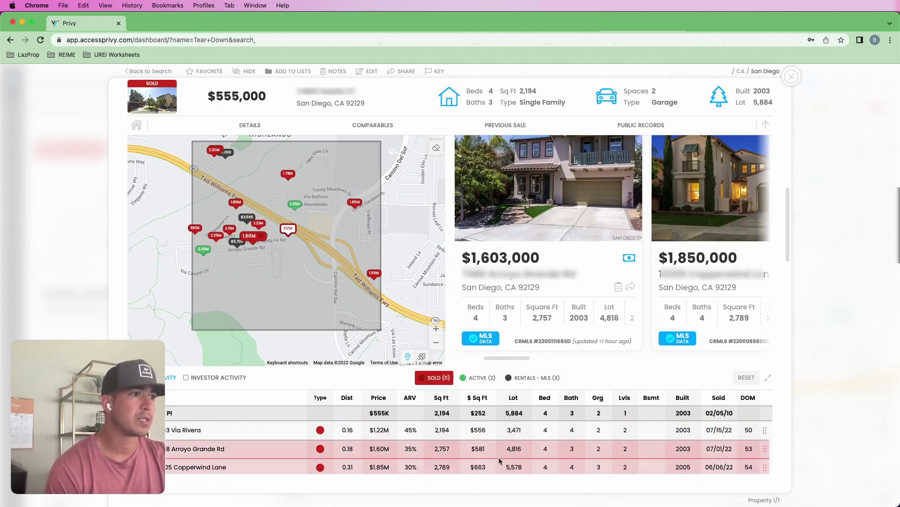
{"action": "left_click", "coordinate": [448, 431]}
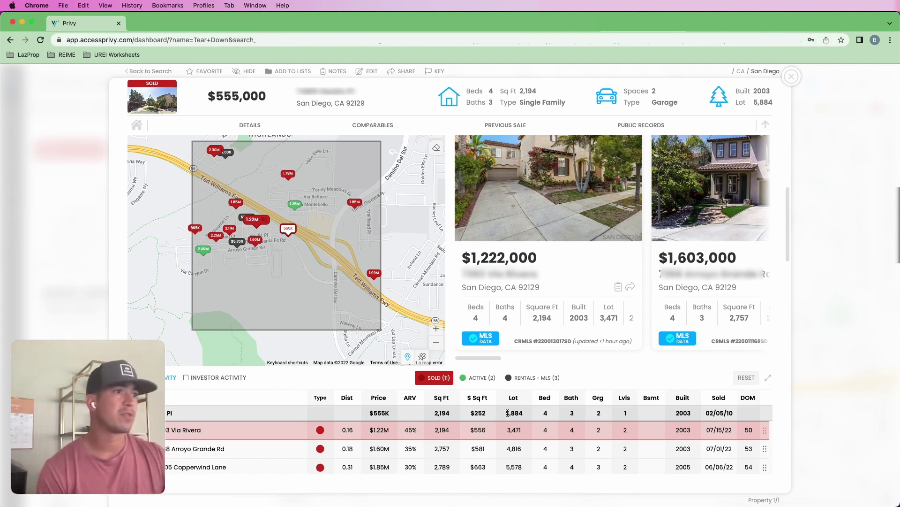
{"action": "scroll", "coordinate": [501, 394], "scroll_direction": "down", "scroll_amount": 3}
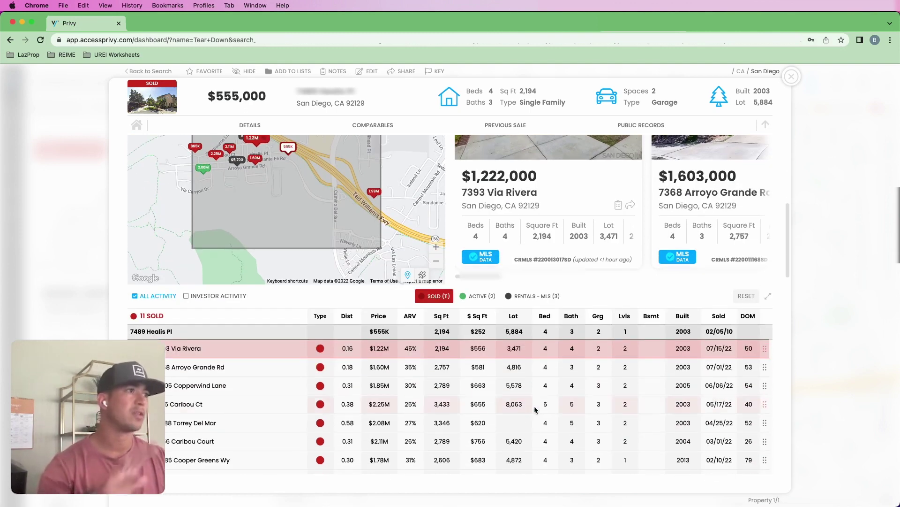
{"action": "scroll", "coordinate": [371, 356], "scroll_direction": "up", "scroll_amount": 1}
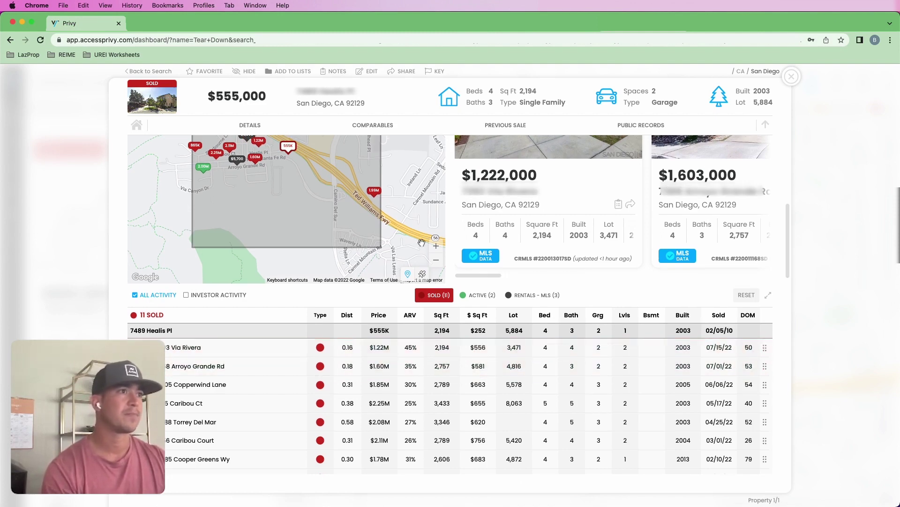
{"action": "left_click", "coordinate": [358, 347]}
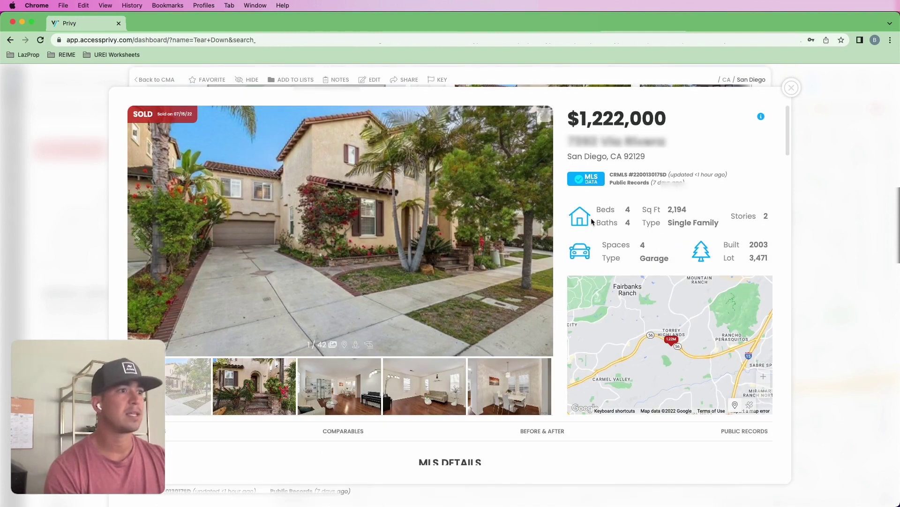
{"action": "left_click", "coordinate": [343, 373]}
{"action": "left_click", "coordinate": [392, 389]}
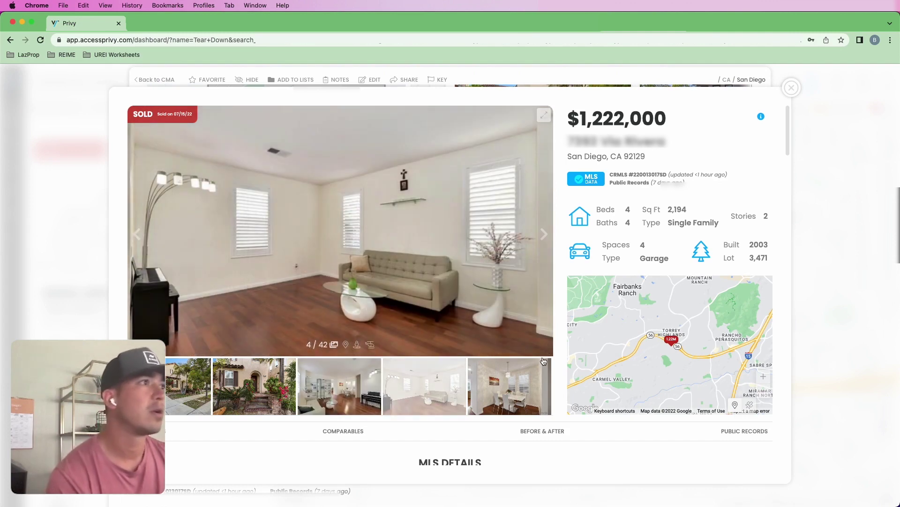
{"action": "left_click", "coordinate": [511, 388]}
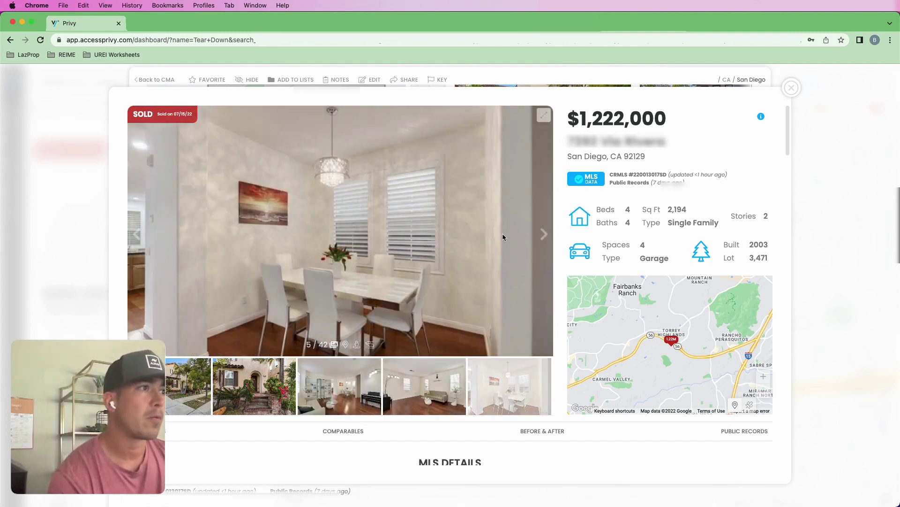
{"action": "left_click", "coordinate": [544, 234]}
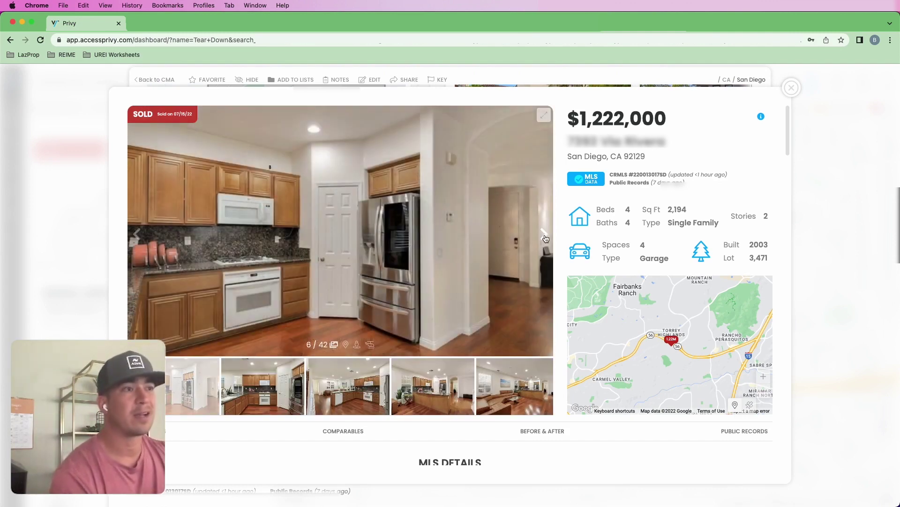
{"action": "left_click", "coordinate": [545, 234]}
{"action": "left_click", "coordinate": [544, 234]}
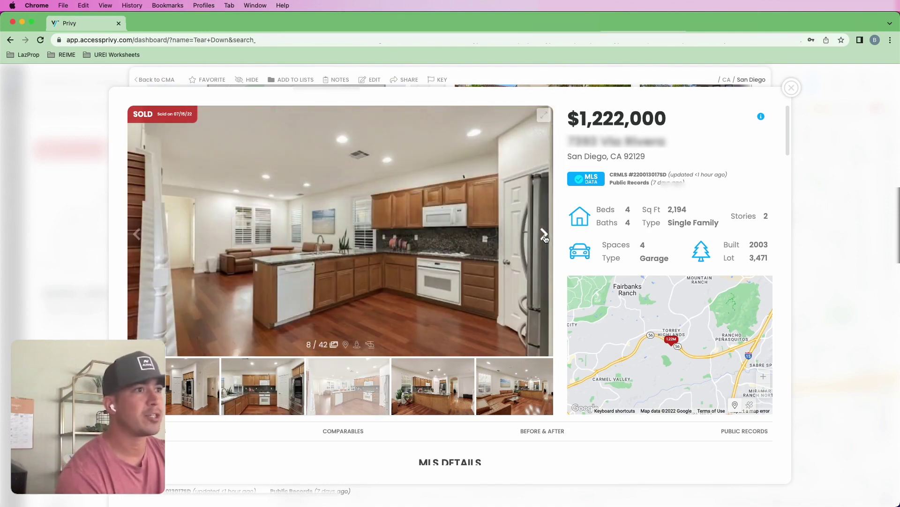
{"action": "left_click", "coordinate": [544, 234]}
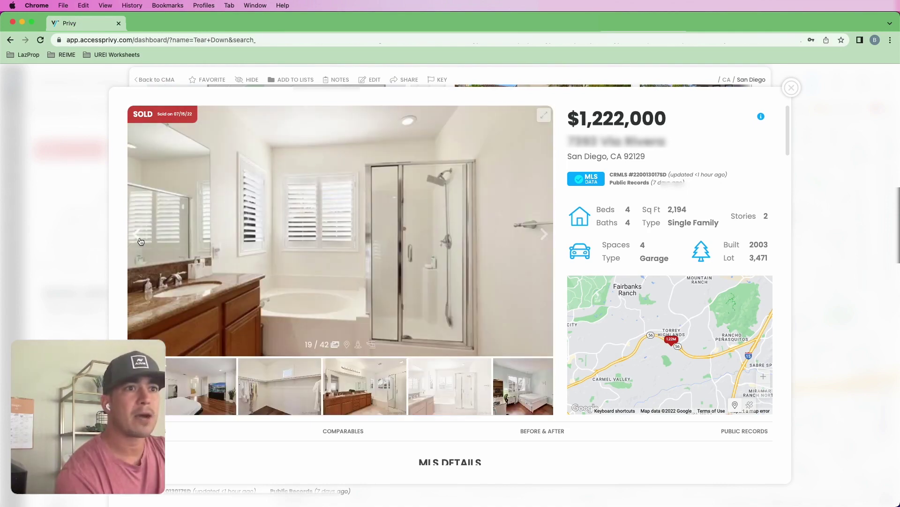
{"action": "left_click", "coordinate": [139, 239]}
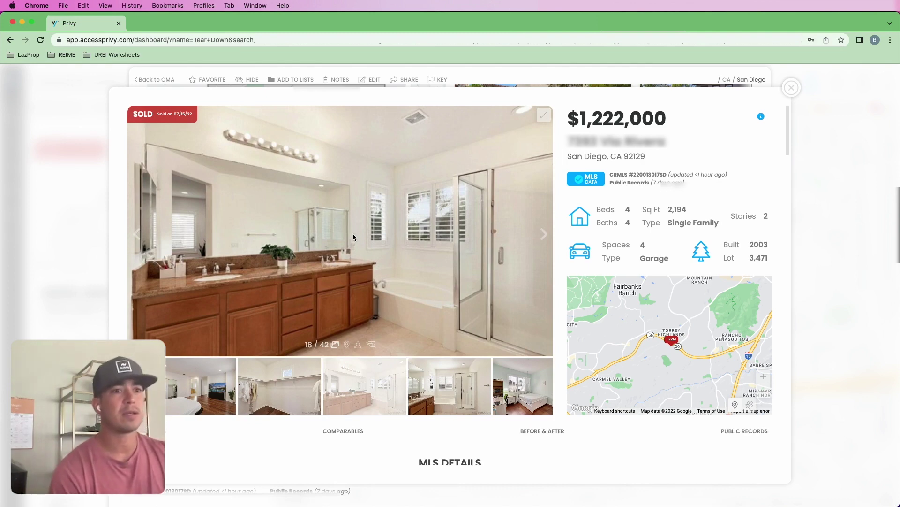
{"action": "left_click", "coordinate": [544, 234]}
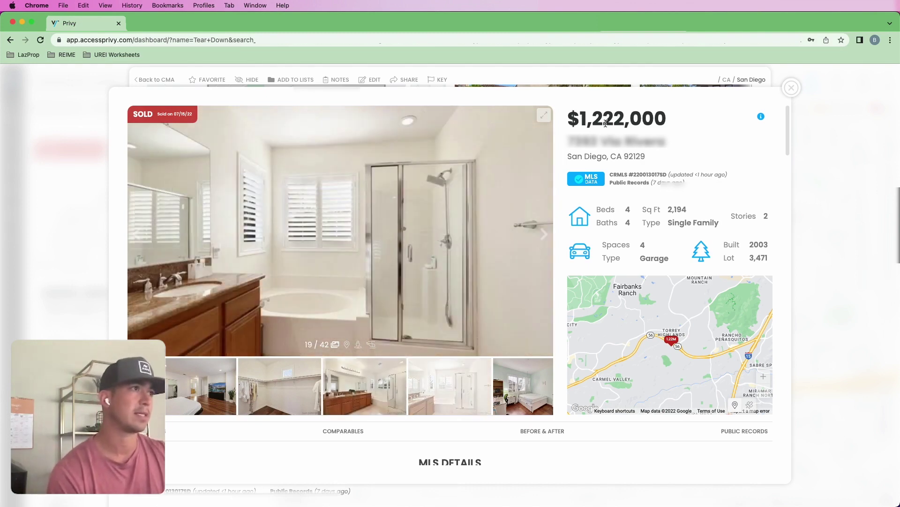
{"action": "left_click", "coordinate": [544, 235]}
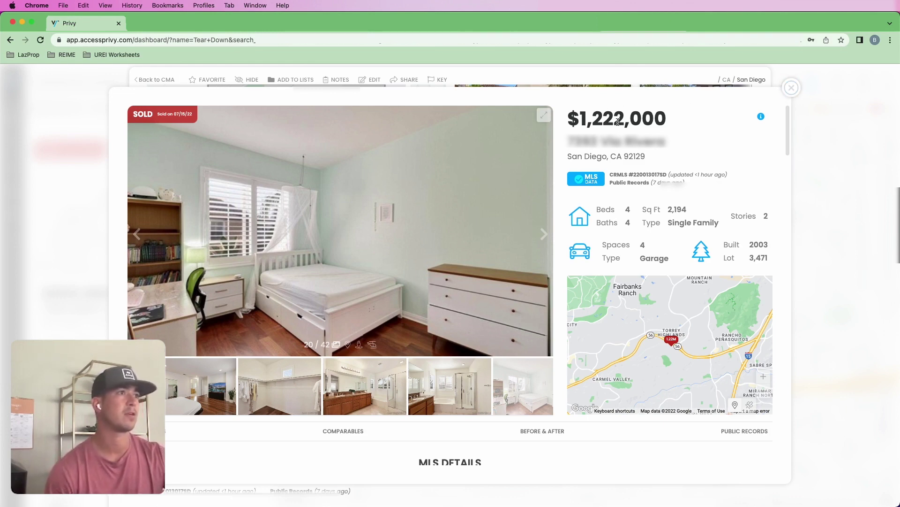
{"action": "left_click", "coordinate": [800, 89]}
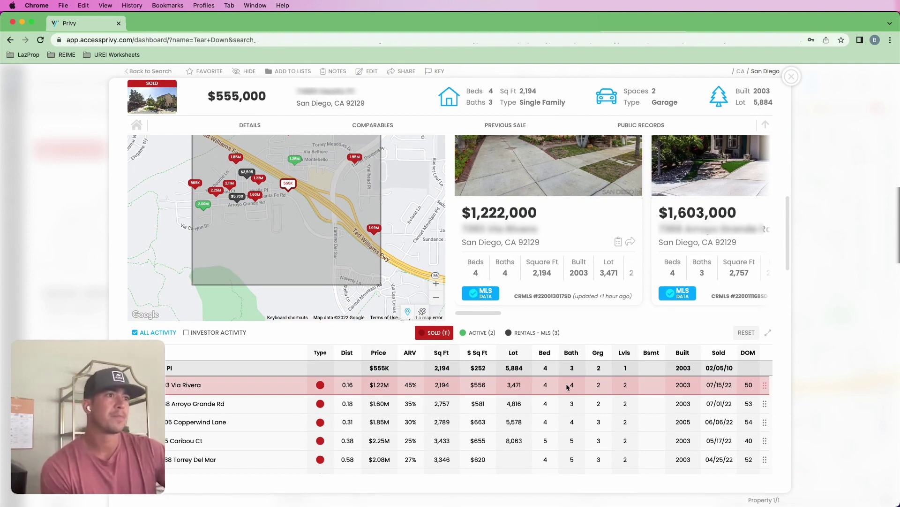
Return to the top of the property modal showing the $555,000 sold home: 4 beds, 3 baths, 2,194 sq ft.
{"action": "scroll", "coordinate": [553, 347], "scroll_direction": "up", "scroll_amount": 10}
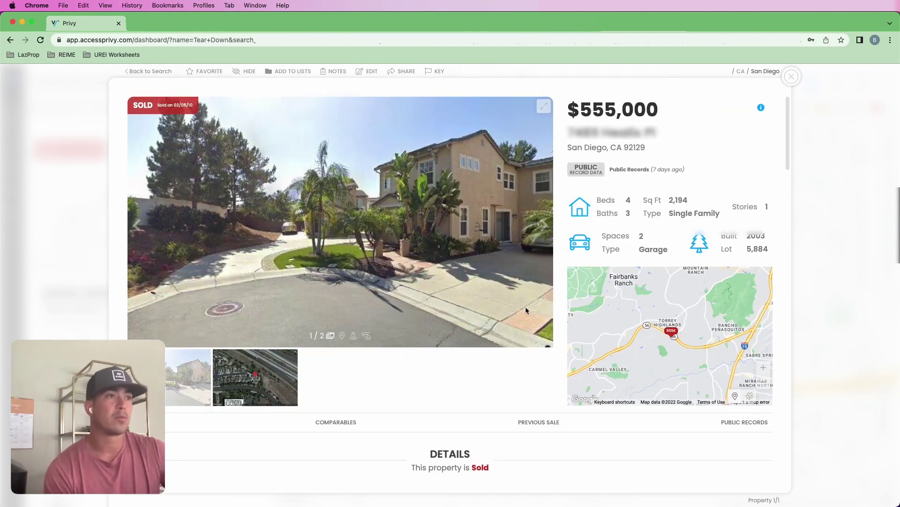